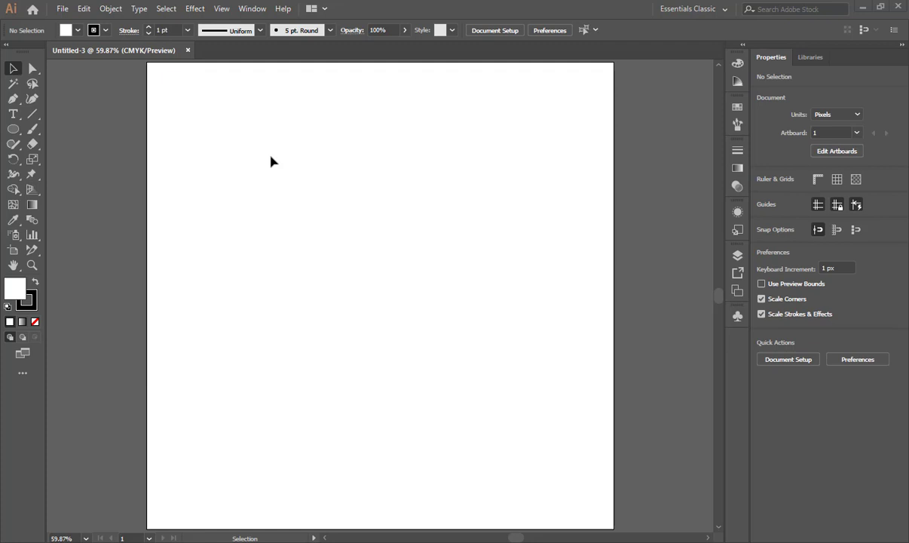
Step: Create a new document from the custom preset, 1000 by 1000 px with one artboard
{"action": "left_click", "coordinate": [60, 9]}
{"action": "key", "text": "Right"}
{"action": "key", "text": "Right"}
{"action": "mouse_move", "coordinate": [60, 9]}
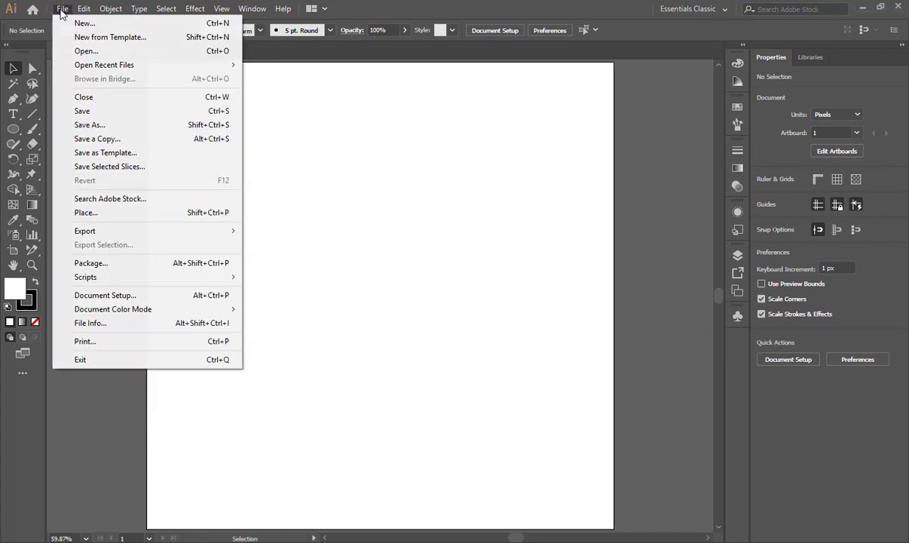
{"action": "left_click", "coordinate": [104, 24]}
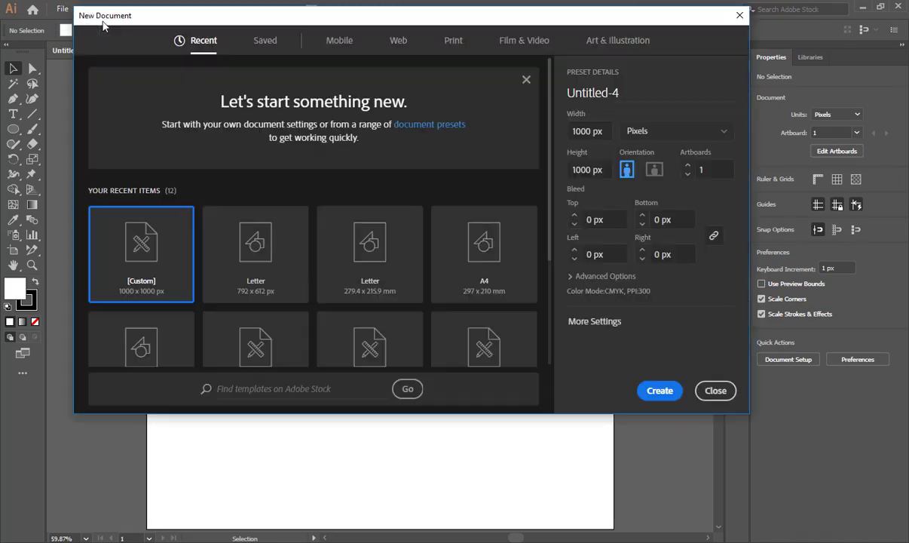
{"action": "left_click_drag", "start_coordinate": [331, 26], "coordinate": [330, 50]}
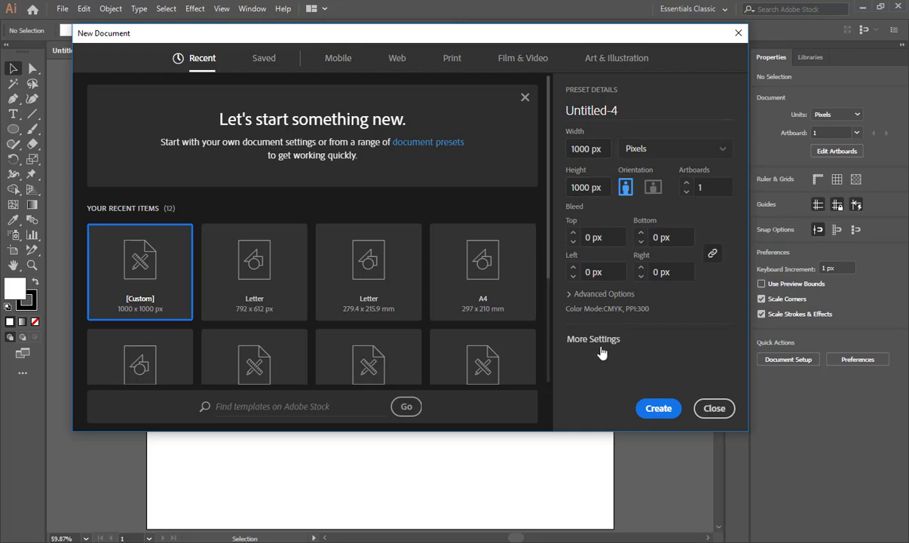
{"action": "left_click", "coordinate": [656, 409]}
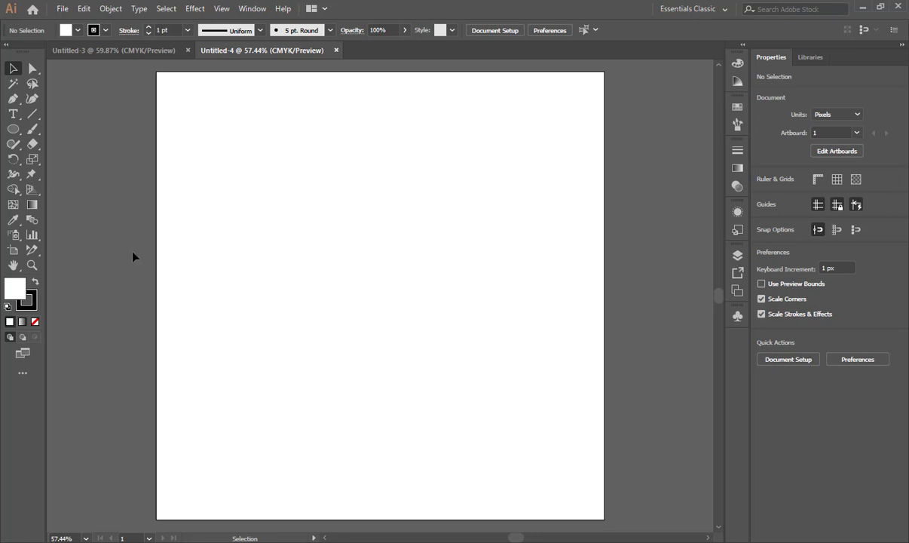
Step: Shrink the artboard from its corner to about 601 by 588 px and place a duplicate of it on its right
{"action": "left_click", "coordinate": [13, 254]}
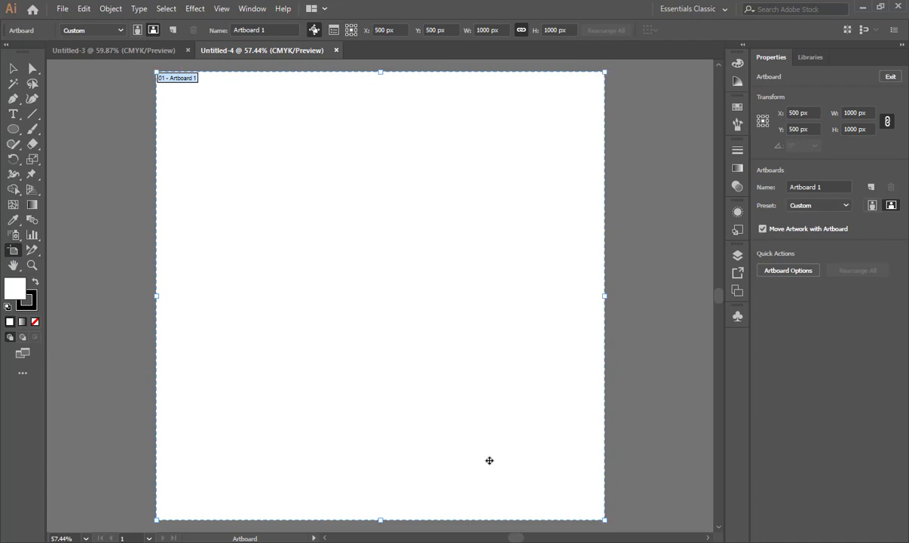
{"action": "left_click_drag", "start_coordinate": [605, 521], "coordinate": [426, 335]}
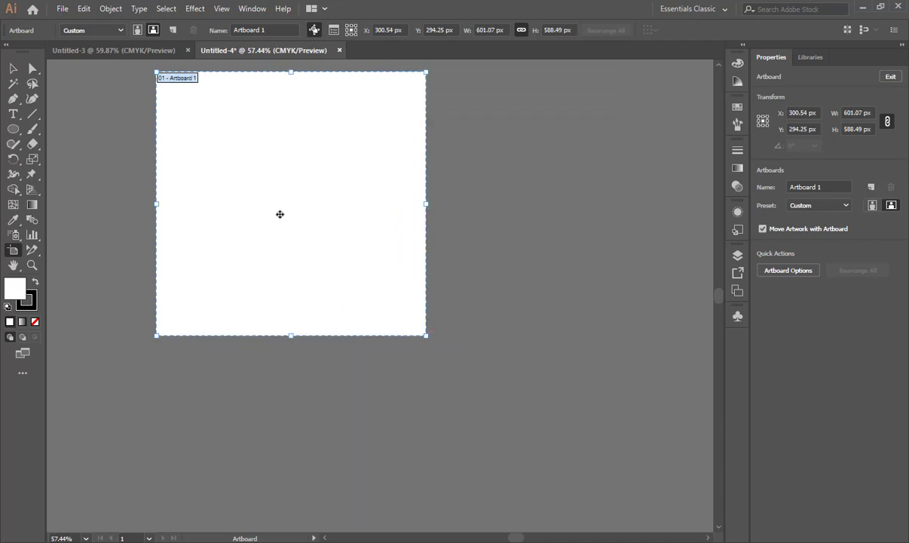
{"action": "left_click_drag", "start_coordinate": [284, 219], "coordinate": [504, 286]}
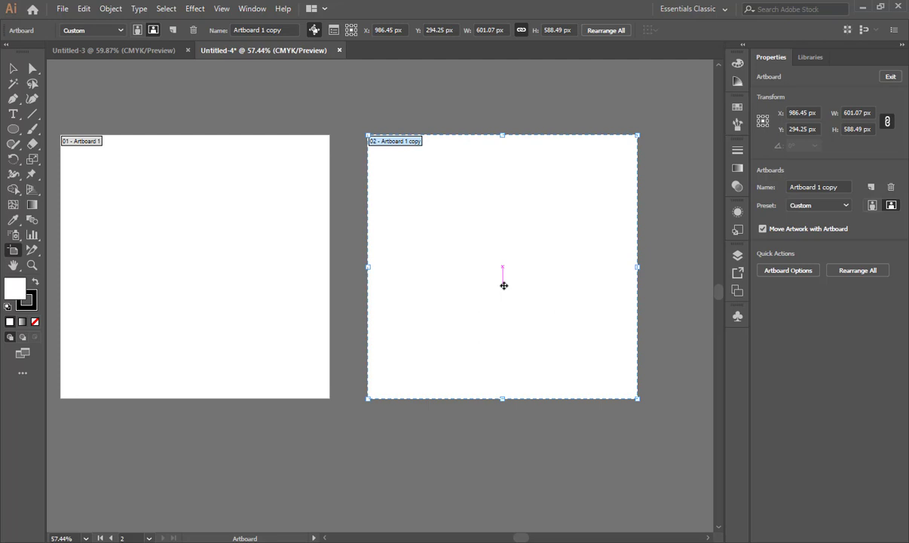
{"action": "key", "text": "ctrl+z"}
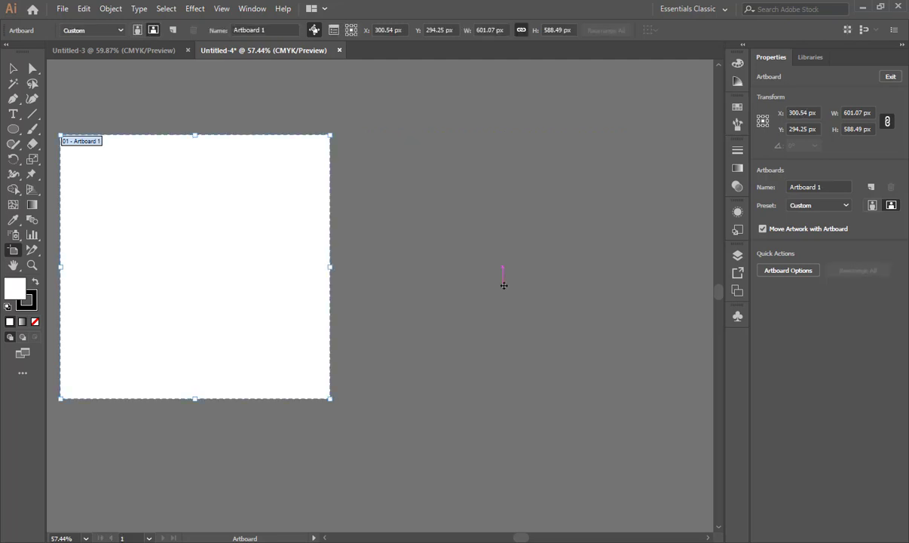
{"action": "left_click_drag", "start_coordinate": [215, 295], "coordinate": [395, 282]}
{"action": "left_click", "coordinate": [13, 68]}
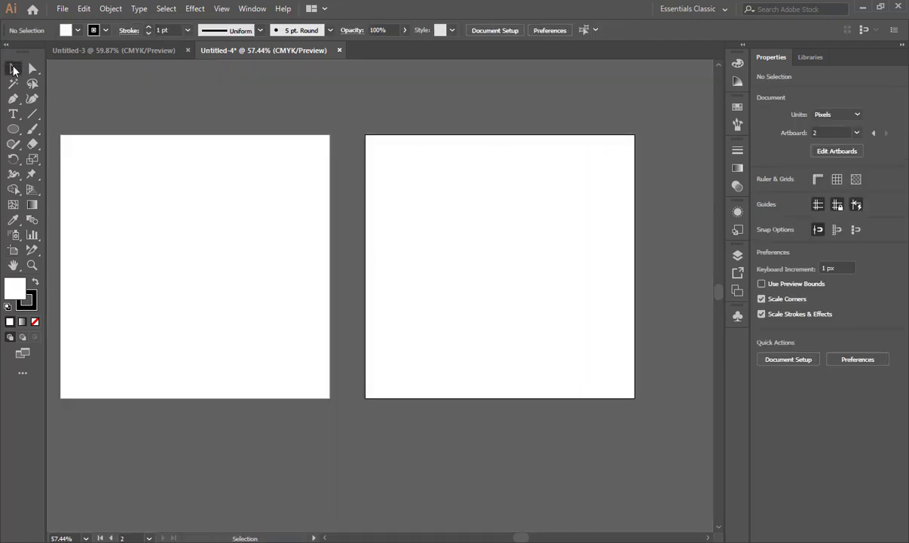
{"action": "left_click_drag", "start_coordinate": [343, 343], "coordinate": [367, 353]}
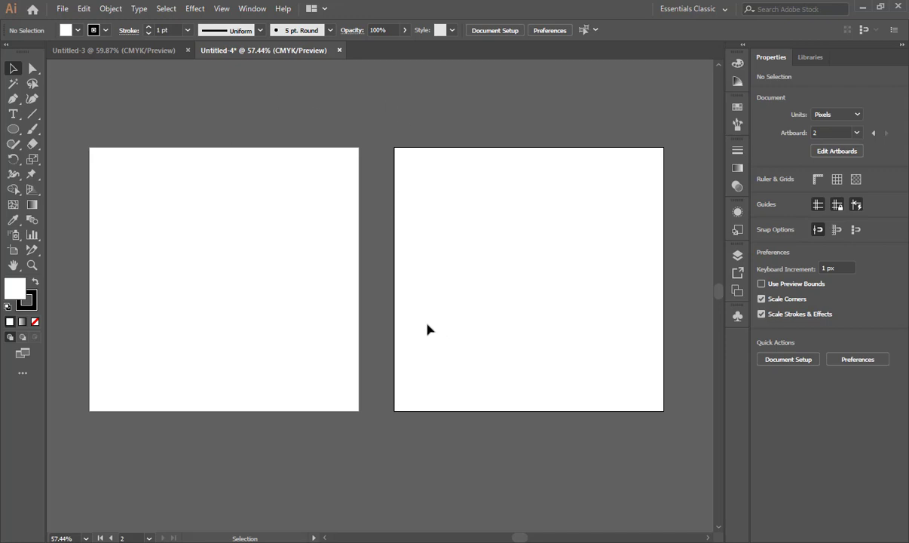
Step: Draw a wide third artboard about 1281 by 624 px below the two artboards and move it up closer to them
{"action": "key", "text": "ctrl+minus"}
{"action": "key", "text": "ctrl+minus"}
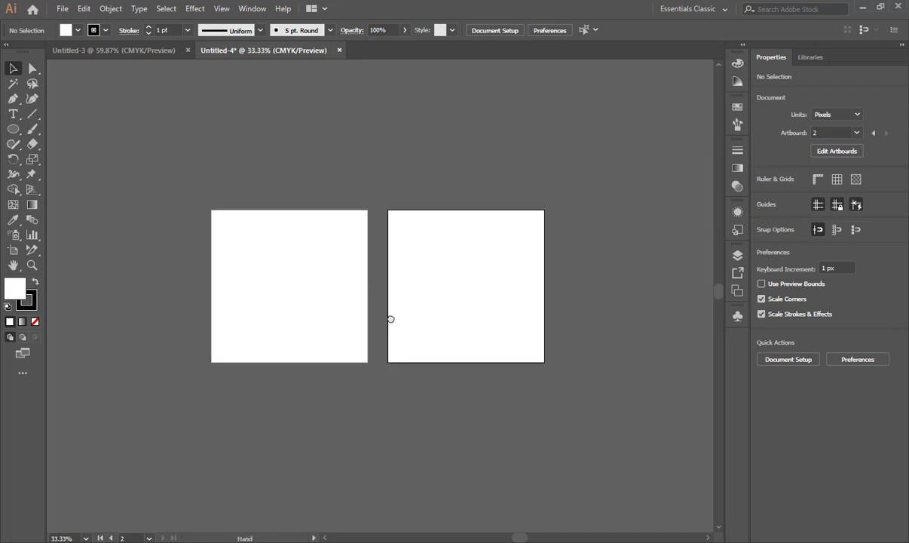
{"action": "left_click_drag", "start_coordinate": [369, 302], "coordinate": [368, 224]}
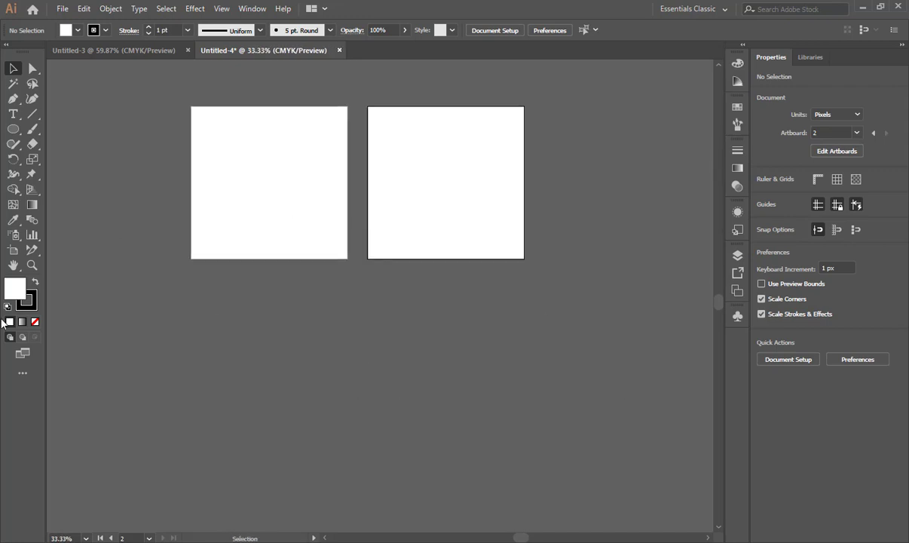
{"action": "left_click", "coordinate": [13, 250]}
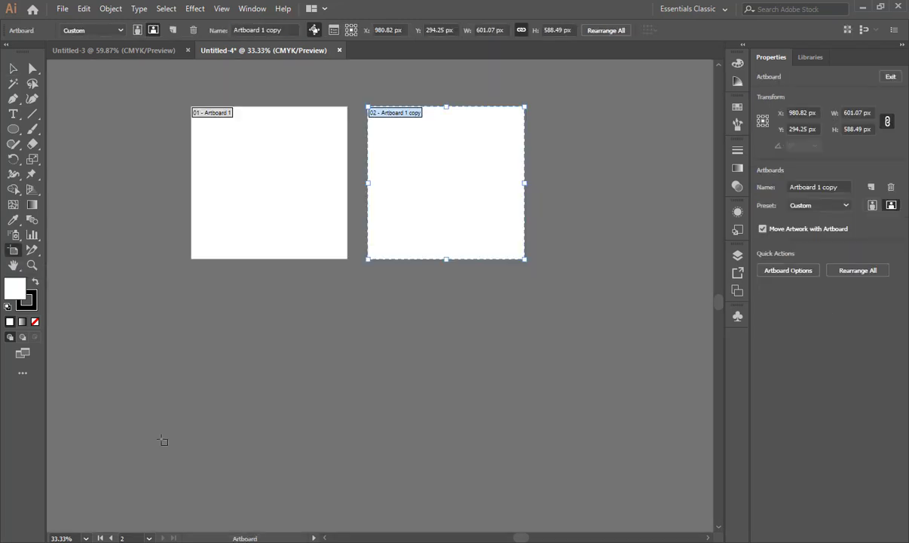
{"action": "left_click_drag", "start_coordinate": [191, 309], "coordinate": [525, 473]}
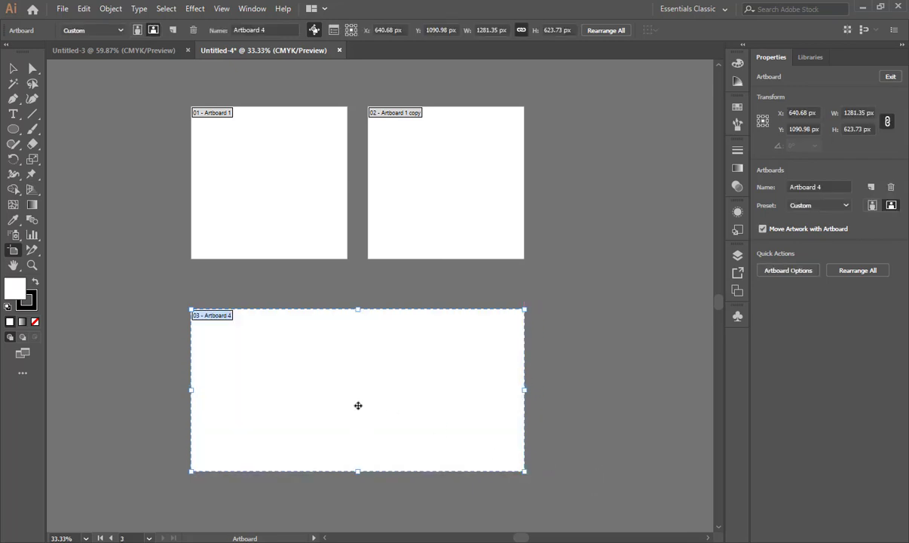
{"action": "left_click_drag", "start_coordinate": [390, 411], "coordinate": [387, 379]}
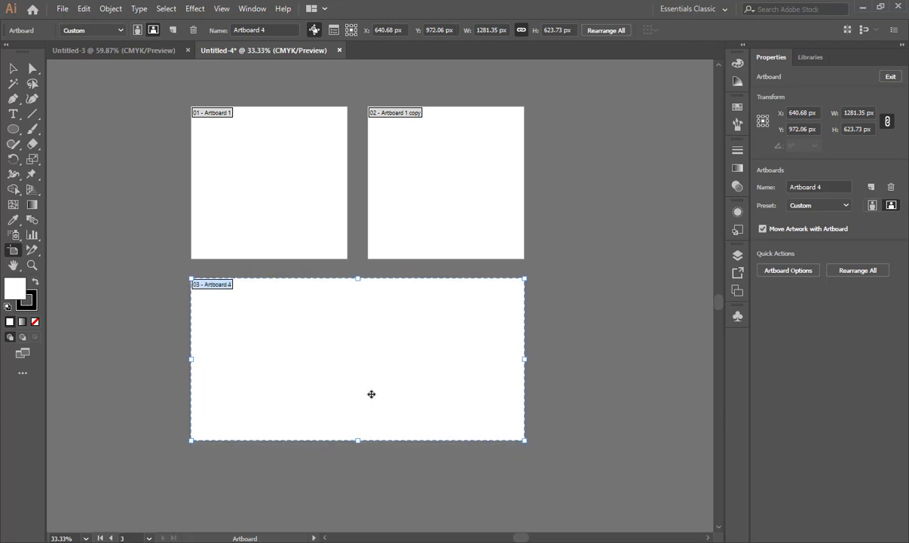
Step: Duplicate the wide artboard downward and reduce the copy to a strip about 206 px high beneath it
{"action": "left_click_drag", "start_coordinate": [361, 384], "coordinate": [359, 431]}
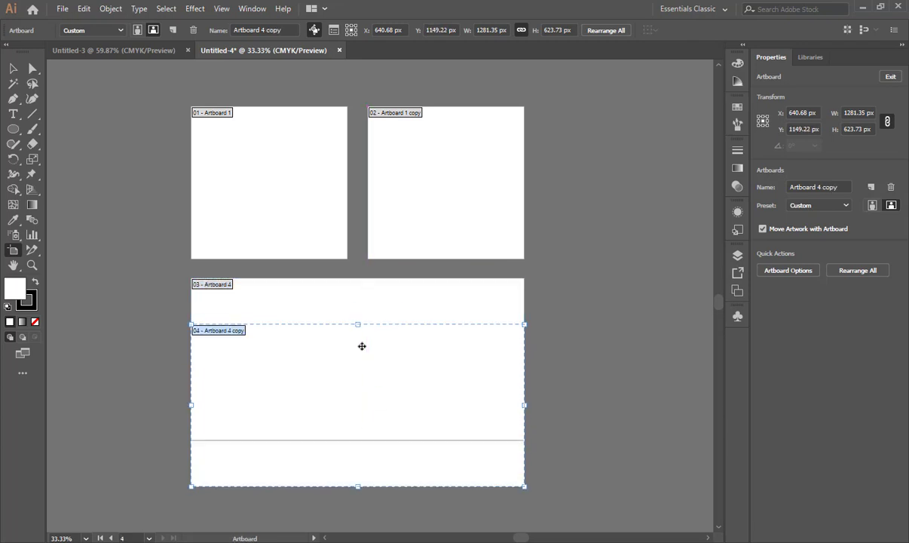
{"action": "left_click_drag", "start_coordinate": [357, 324], "coordinate": [353, 486]}
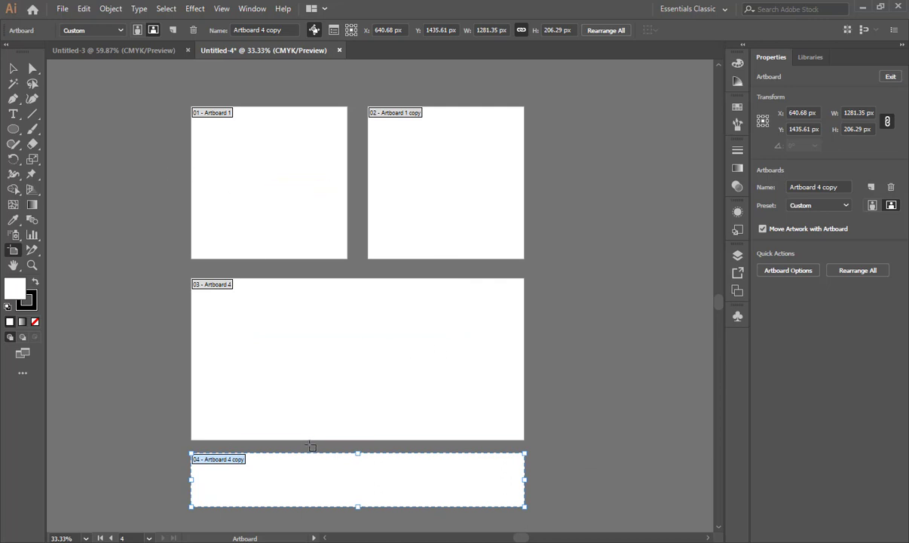
Step: Delete the strip, the wide artboard and the duplicated square artboard, keeping only Artboard 1
{"action": "key", "text": "Delete"}
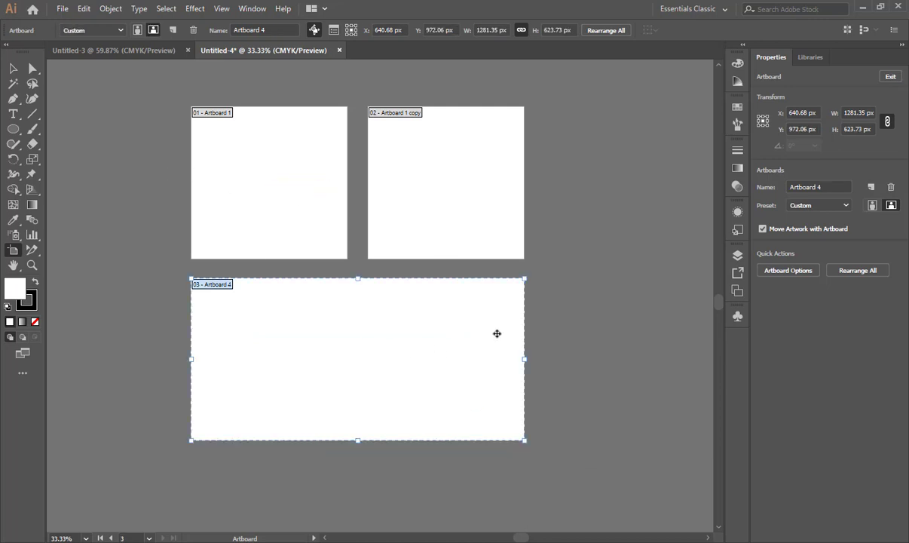
{"action": "key", "text": "Delete"}
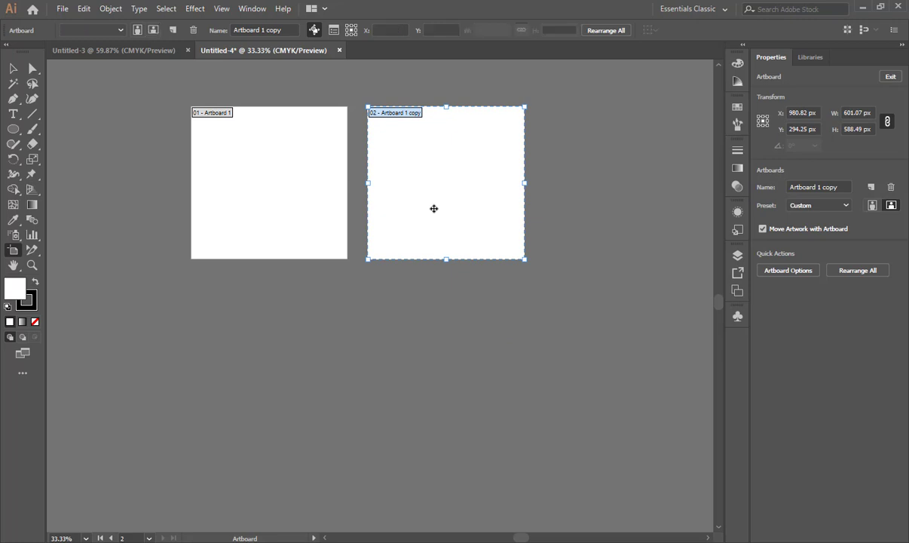
{"action": "key", "text": "Delete"}
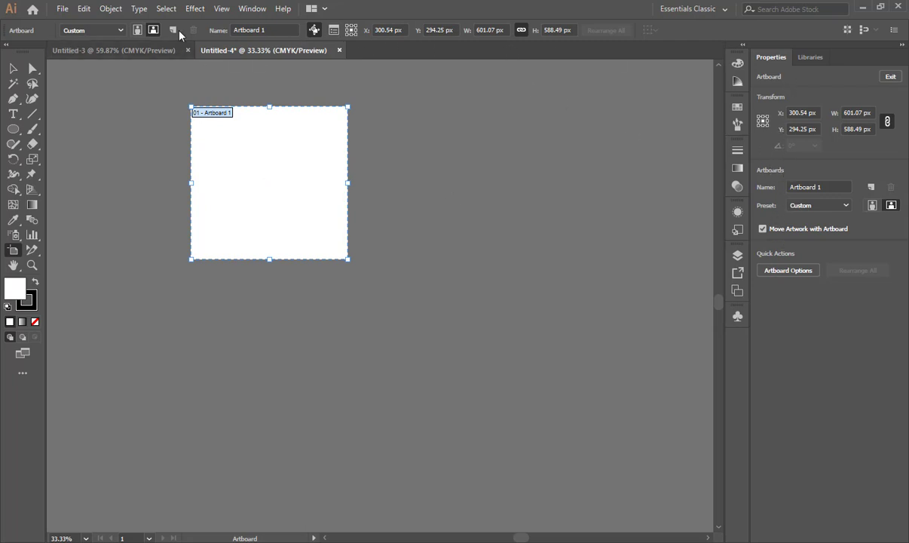
Step: Try to set both the width and height of Artboard 1 to 1000 px with its proportions constrained
{"action": "left_click", "coordinate": [504, 30]}
{"action": "double_click", "coordinate": [503, 31]}
{"action": "type", "text": "1000"}
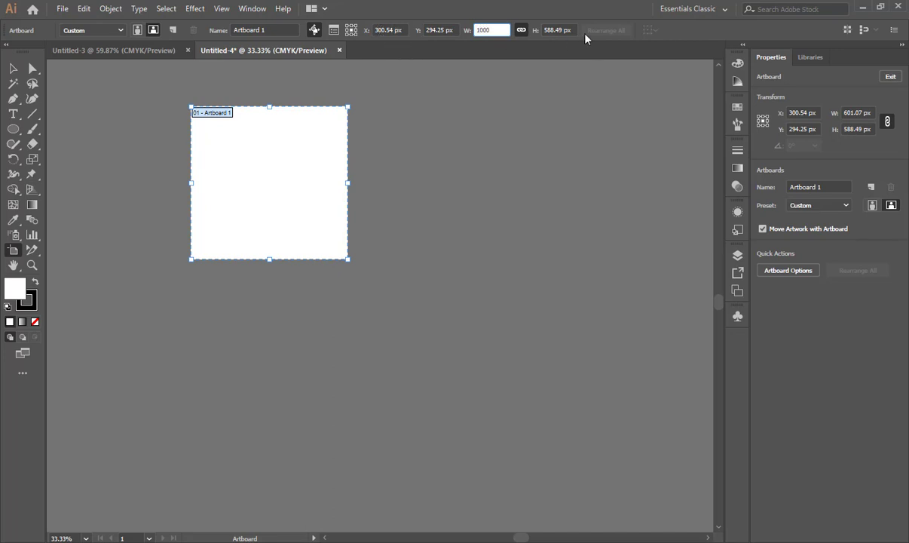
{"action": "left_click", "coordinate": [544, 30]}
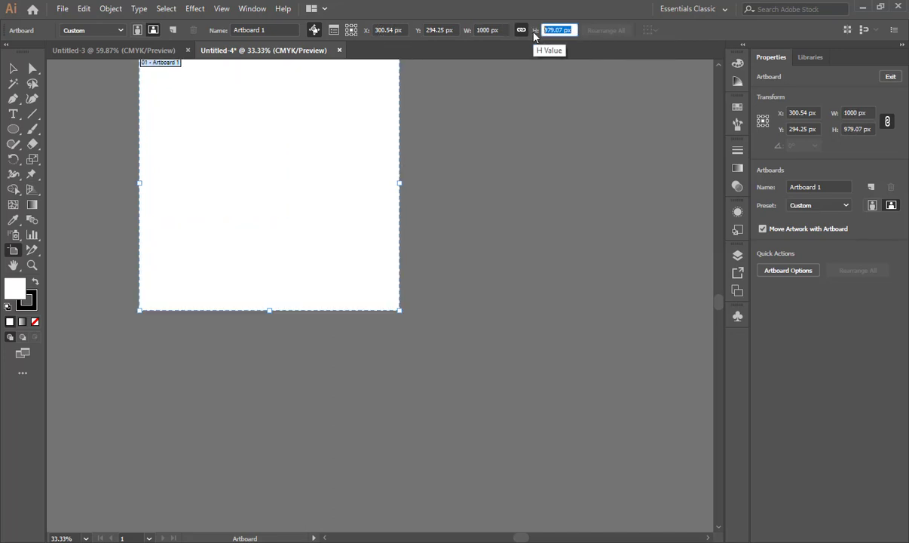
{"action": "type", "text": "1000"}
{"action": "key", "text": "Return"}
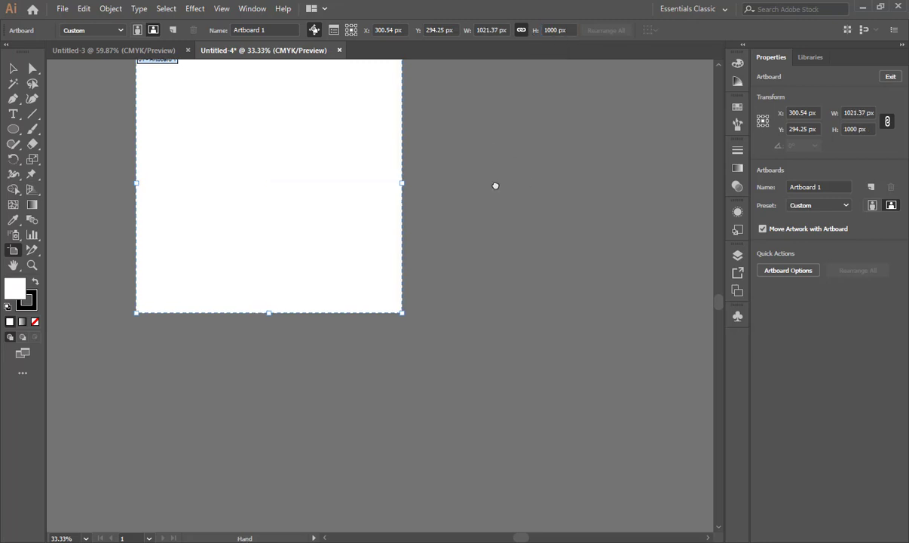
{"action": "left_click_drag", "start_coordinate": [495, 185], "coordinate": [536, 250]}
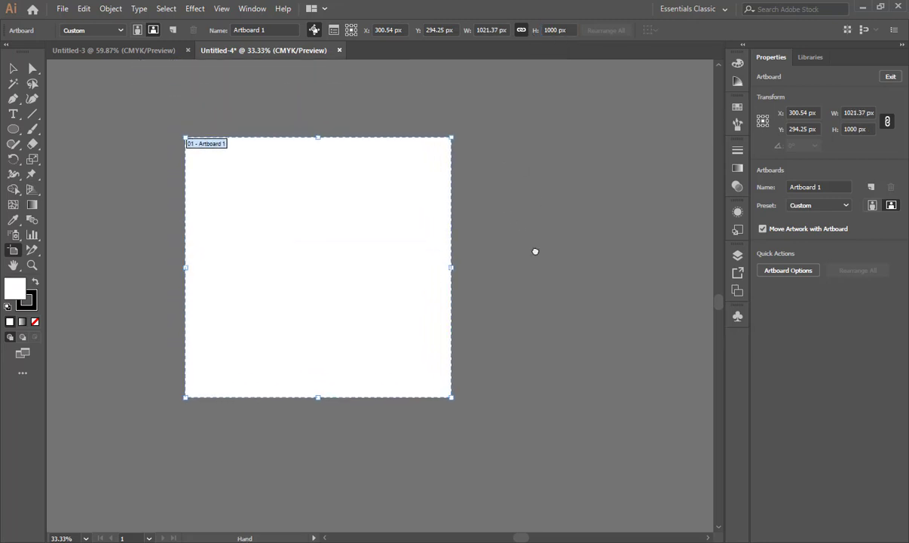
{"action": "left_click", "coordinate": [478, 30]}
{"action": "type", "text": "1000"}
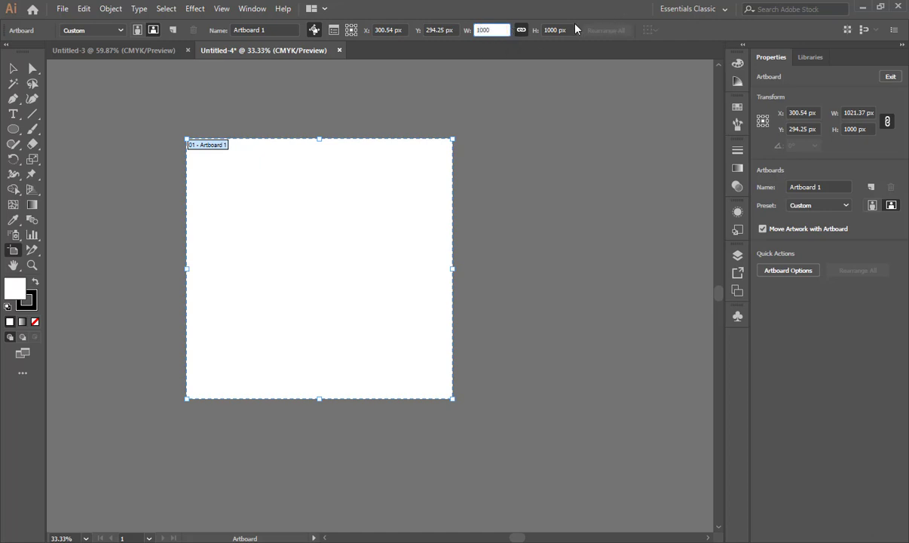
{"action": "key", "text": "Tab"}
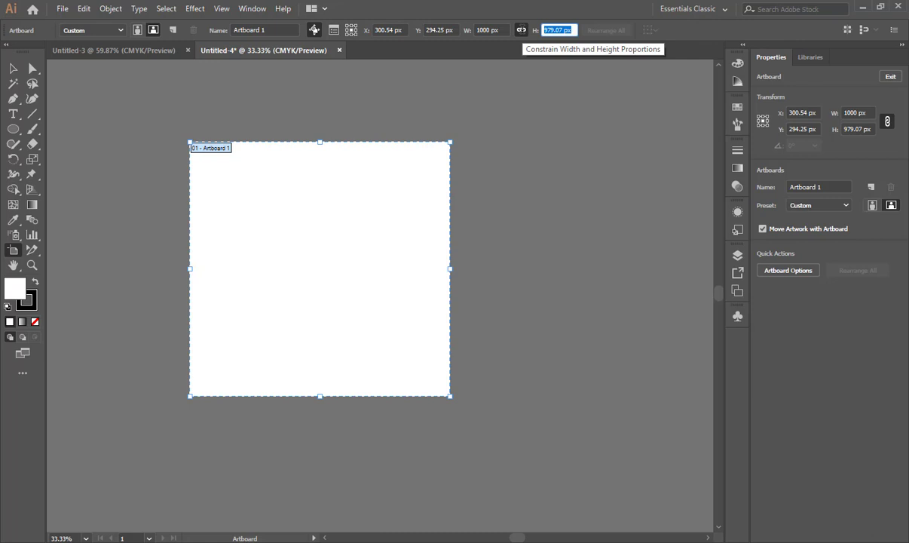
{"action": "type", "text": "1000"}
{"action": "key", "text": "Return"}
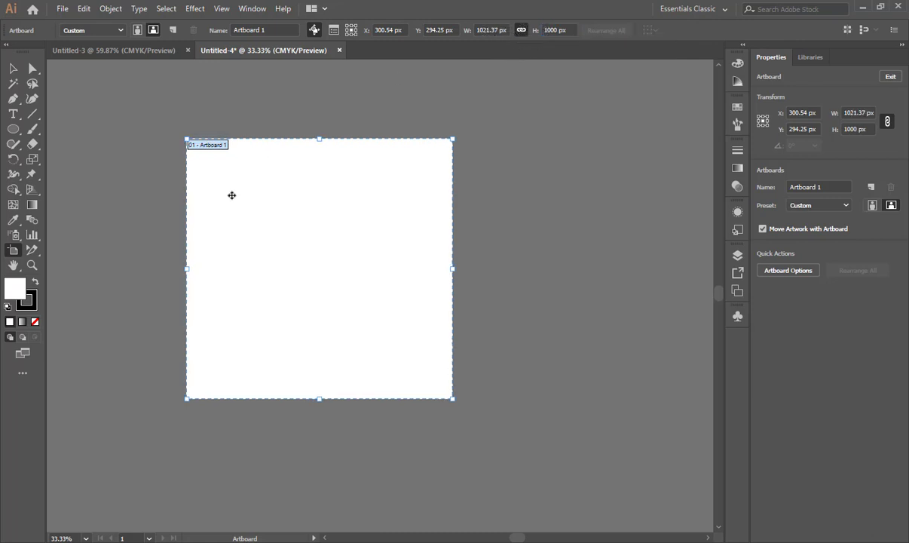
Step: Turn off the width and height constraint for Artboard 1 and set both dimensions to 1000 px
{"action": "left_click", "coordinate": [522, 30]}
{"action": "left_click", "coordinate": [508, 29]}
{"action": "type", "text": "100"}
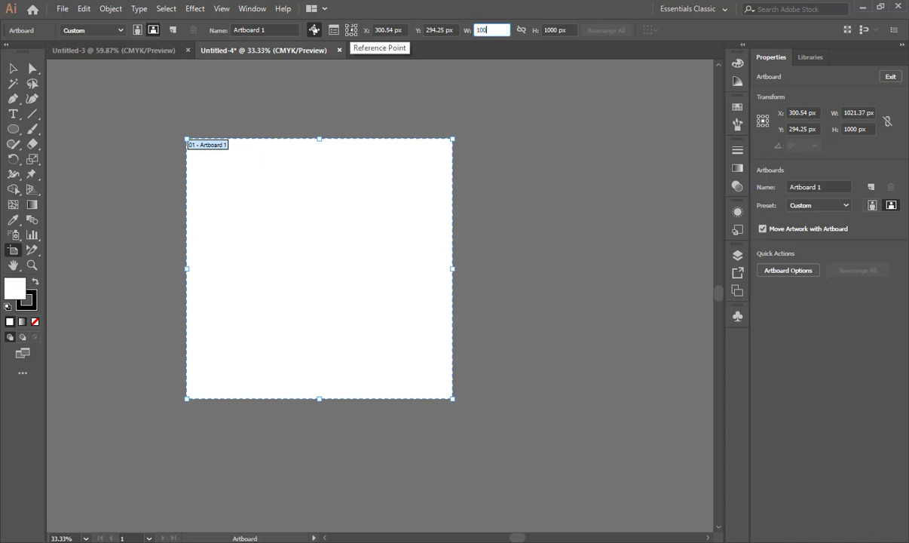
{"action": "type", "text": "0"}
{"action": "left_click", "coordinate": [558, 30]}
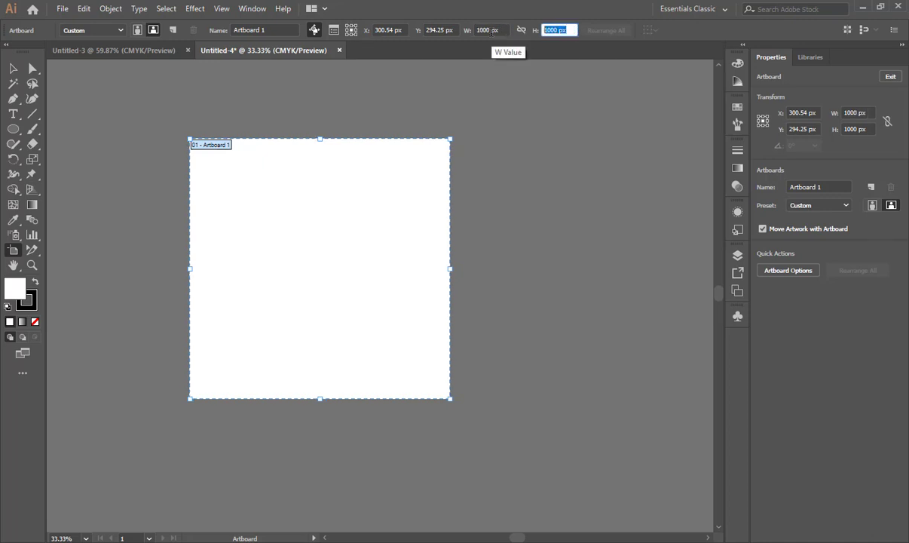
{"action": "type", "text": "1000"}
{"action": "key", "text": "Return"}
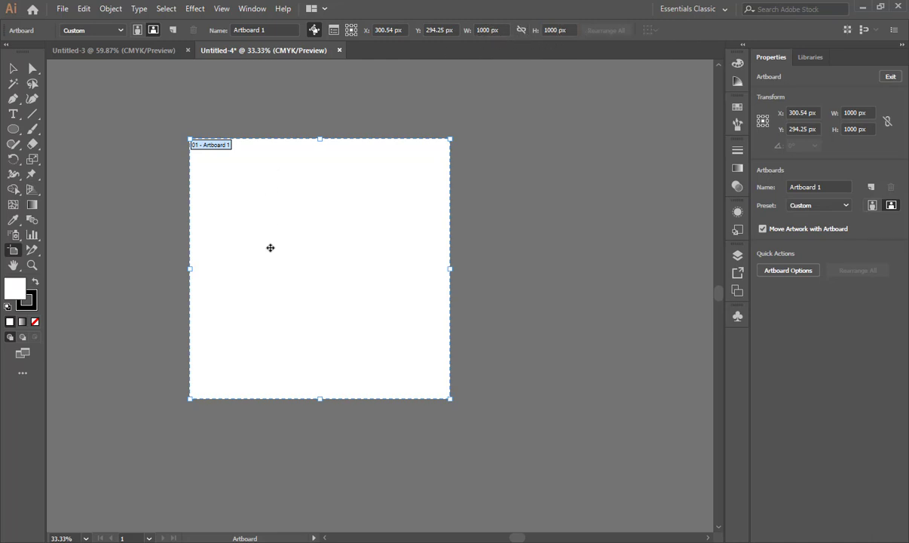
Step: Draw a tall, narrow artboard about 359 by 1000 px to the right of Artboard 1
{"action": "scroll", "coordinate": [300, 209], "scroll_direction": "right", "scroll_amount": 5}
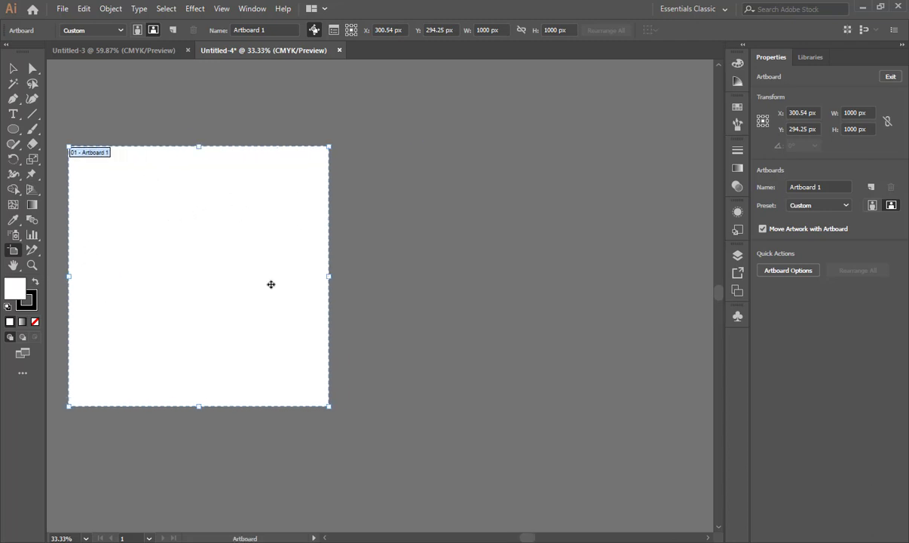
{"action": "left_click_drag", "start_coordinate": [356, 147], "coordinate": [450, 407]}
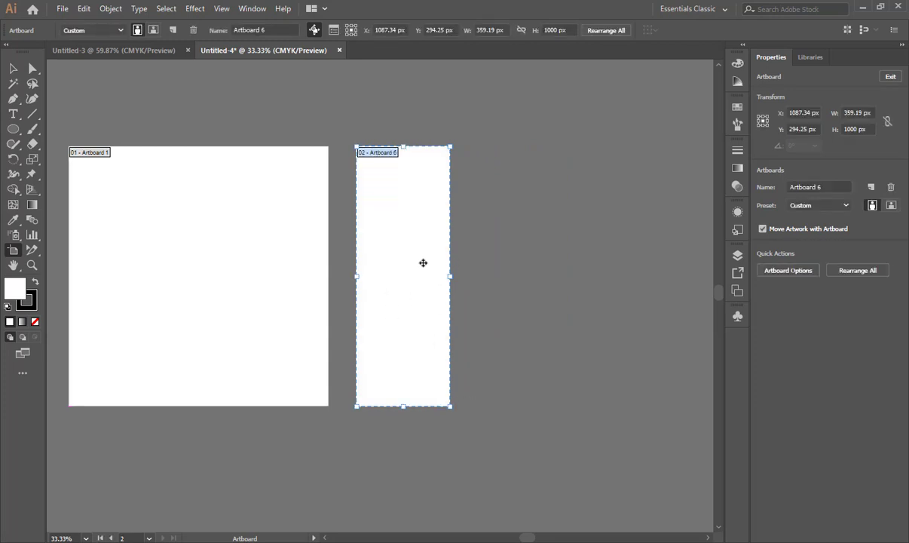
Step: Duplicate the narrow artboard to its right, then remove both the copy and the narrow artboard
{"action": "scroll", "coordinate": [502, 334], "scroll_direction": "left", "scroll_amount": 3}
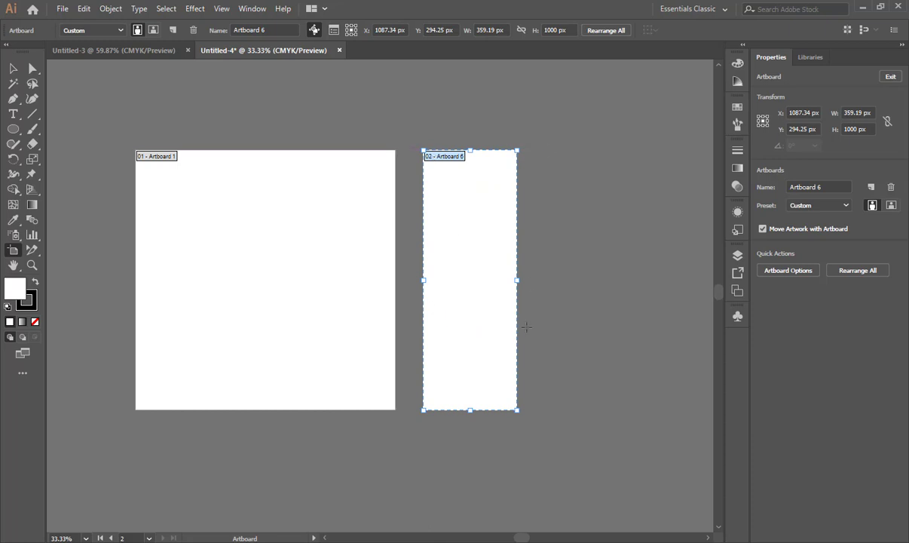
{"action": "left_click_drag", "start_coordinate": [452, 328], "coordinate": [526, 329]}
{"action": "left_click_drag", "start_coordinate": [555, 329], "coordinate": [562, 329]}
{"action": "key", "text": "ctrl+z"}
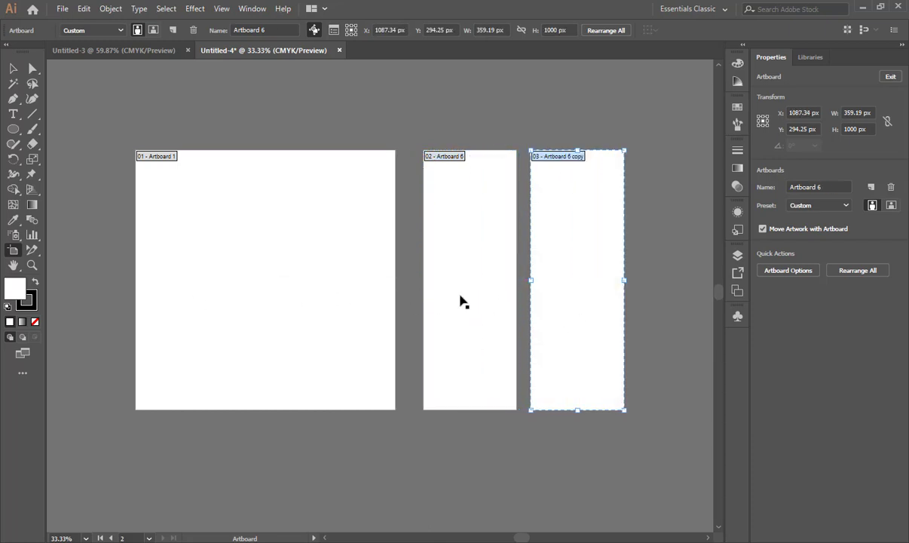
{"action": "key", "text": "Delete"}
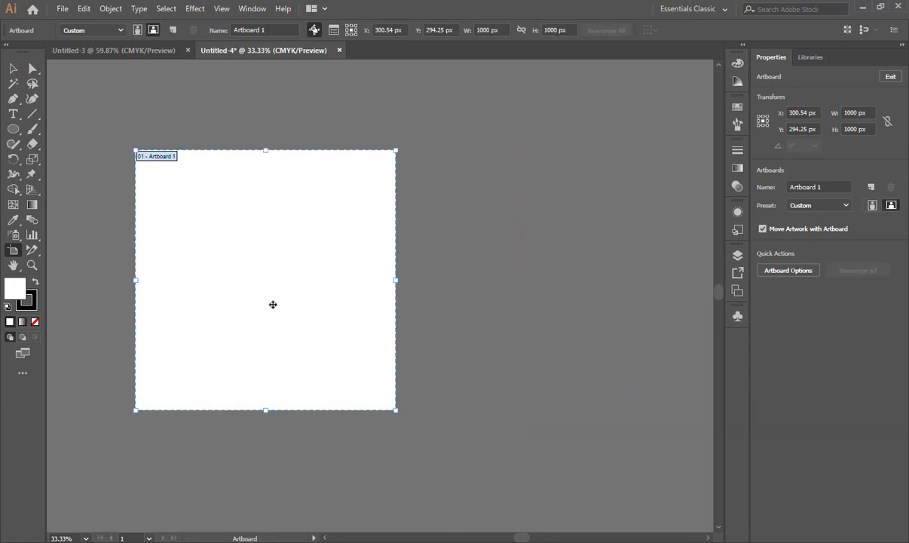
Step: Try the Letter size preset and the A4 size preset on Artboard 1
{"action": "scroll", "coordinate": [309, 301], "scroll_direction": "left", "scroll_amount": 3}
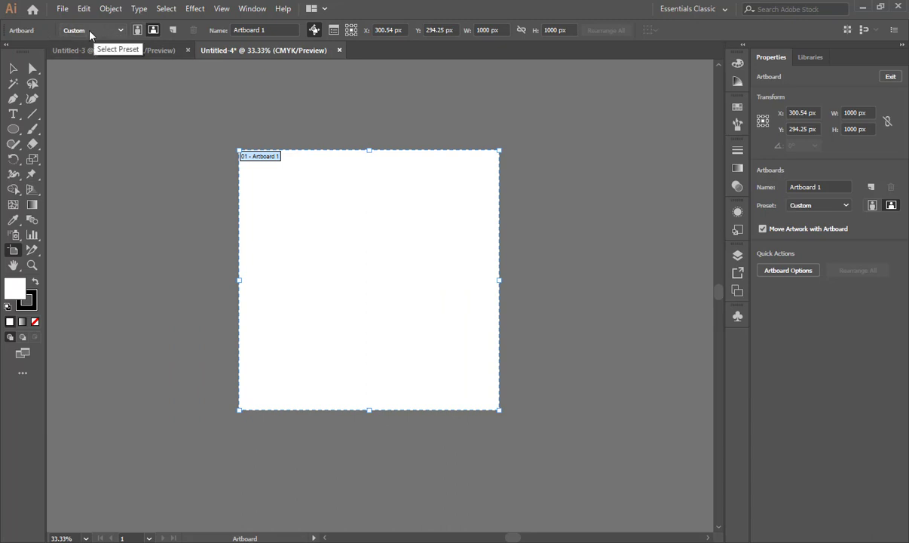
{"action": "left_click", "coordinate": [117, 30]}
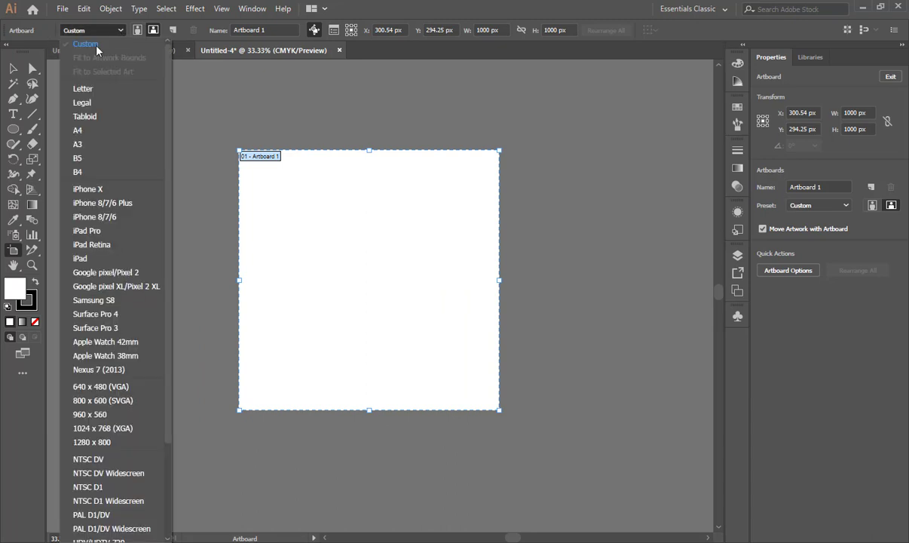
{"action": "left_click", "coordinate": [84, 90]}
{"action": "left_click", "coordinate": [112, 29]}
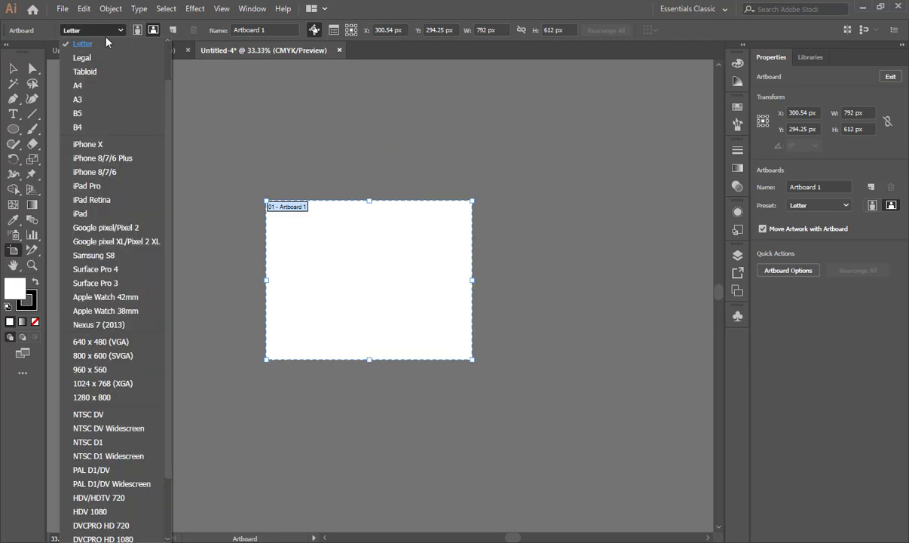
{"action": "left_click", "coordinate": [87, 89]}
Step: Look through the available artboard size presets and apply Legal to Artboard 1
{"action": "left_click", "coordinate": [114, 29]}
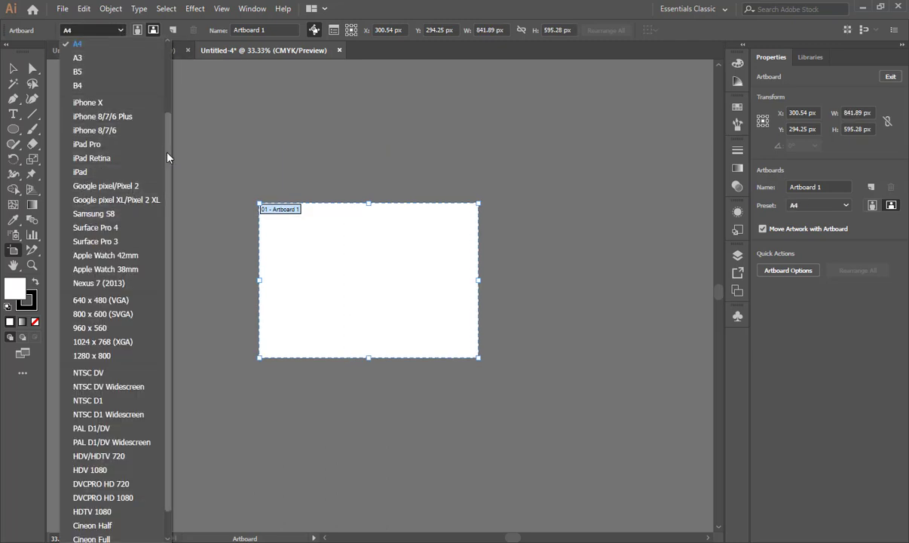
{"action": "left_click_drag", "start_coordinate": [163, 143], "coordinate": [172, 127]}
{"action": "scroll", "coordinate": [171, 114], "scroll_direction": "up", "scroll_amount": 2}
{"action": "scroll", "coordinate": [174, 161], "scroll_direction": "down", "scroll_amount": 3}
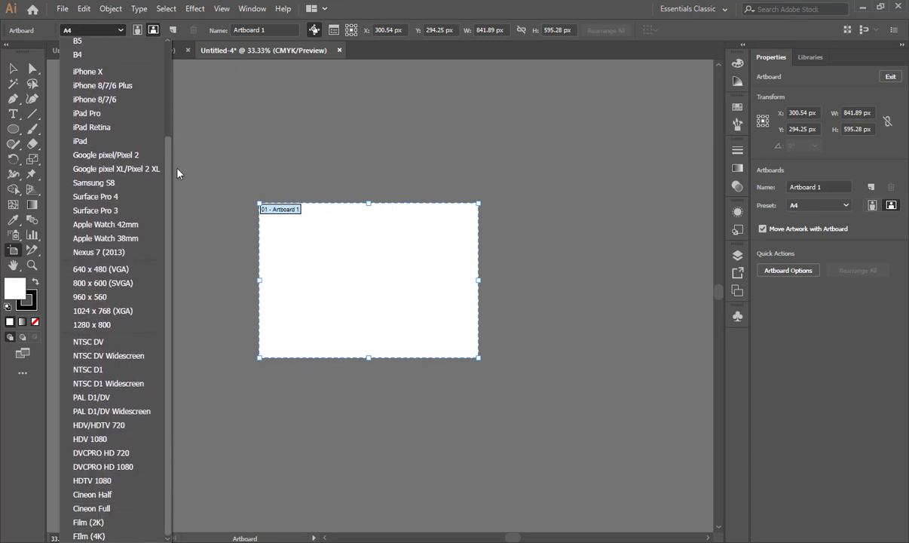
{"action": "scroll", "coordinate": [178, 171], "scroll_direction": "up", "scroll_amount": 4}
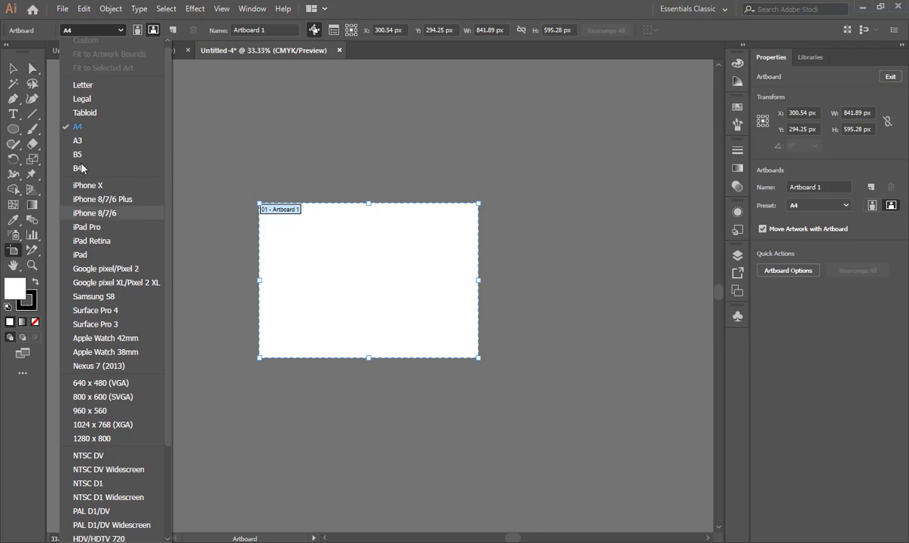
{"action": "left_click", "coordinate": [82, 98]}
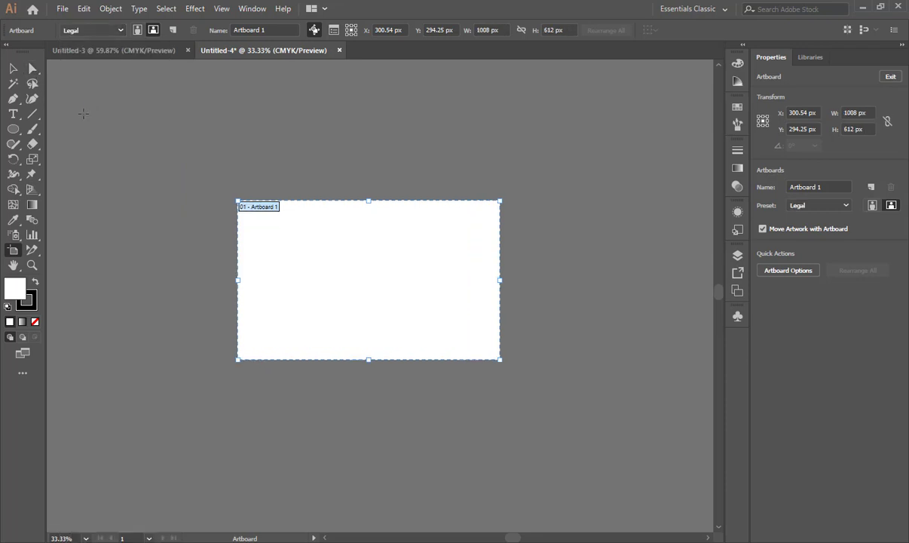
Step: Apply the A4 preset to Artboard 1, then switch its orientation to portrait and back to landscape
{"action": "left_click", "coordinate": [121, 31]}
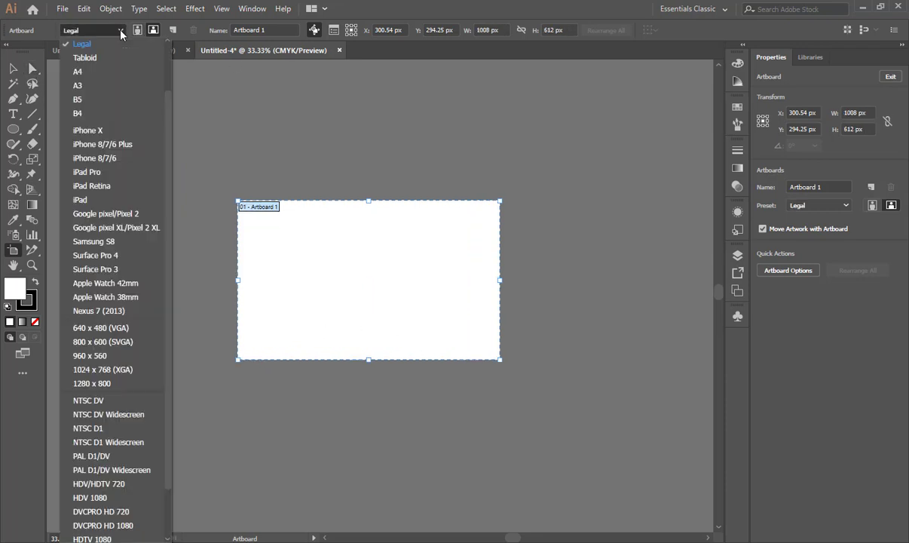
{"action": "left_click", "coordinate": [78, 72]}
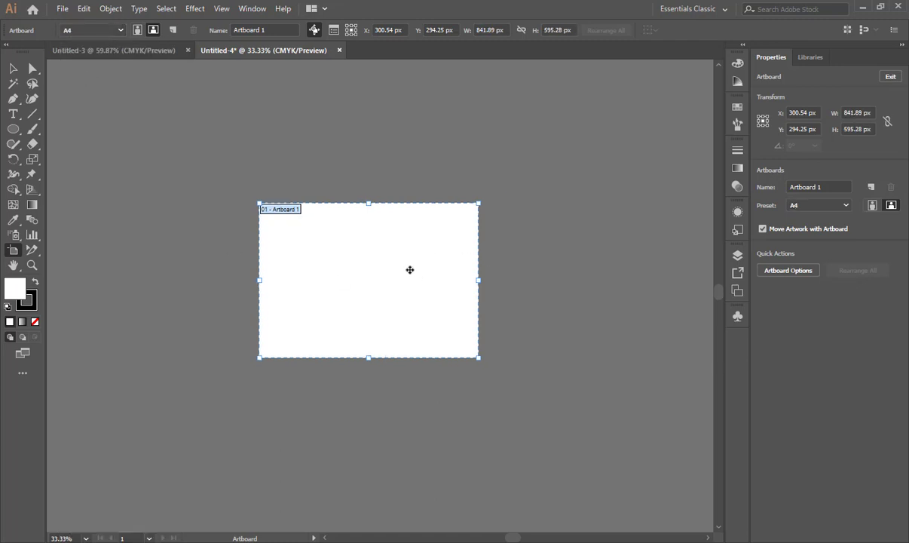
{"action": "left_click", "coordinate": [137, 30]}
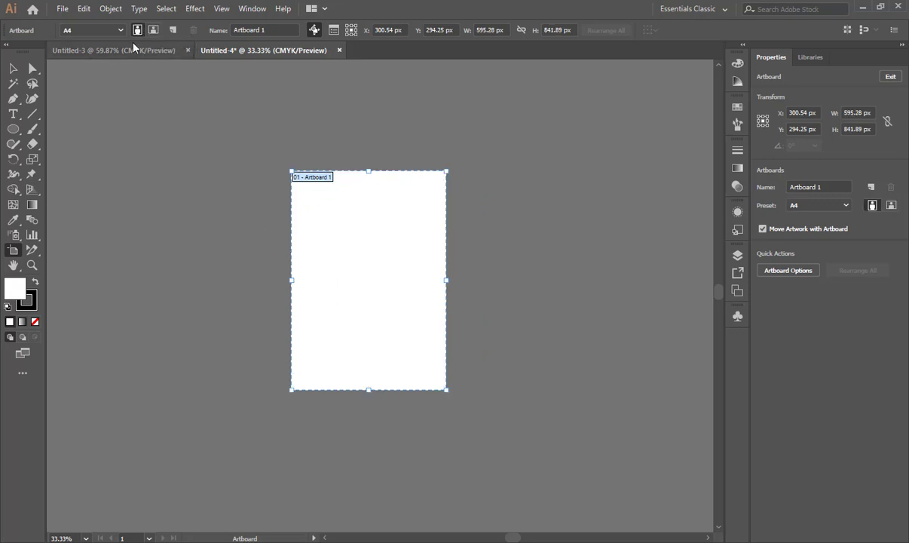
{"action": "left_click", "coordinate": [154, 30]}
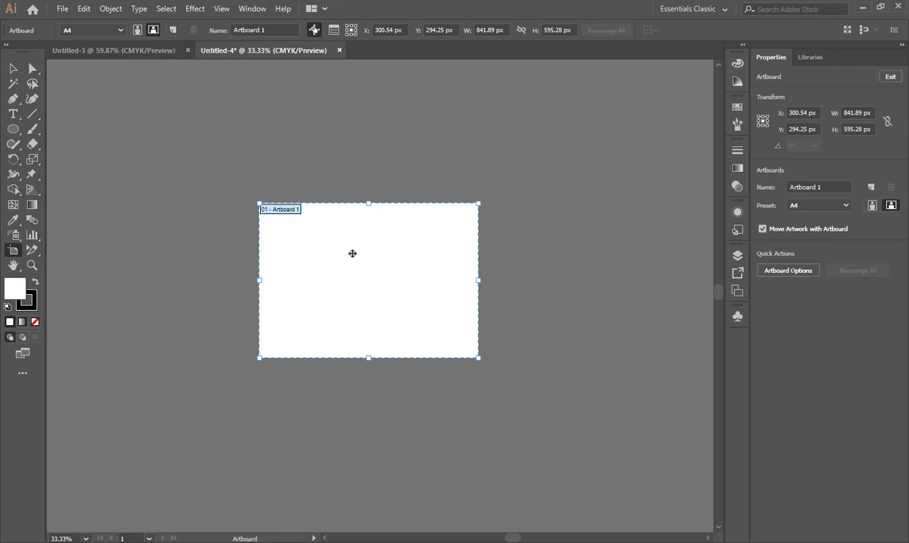
Step: Add two new A4 landscape artboards in a row to the right of Artboard 1
{"action": "left_click", "coordinate": [173, 30]}
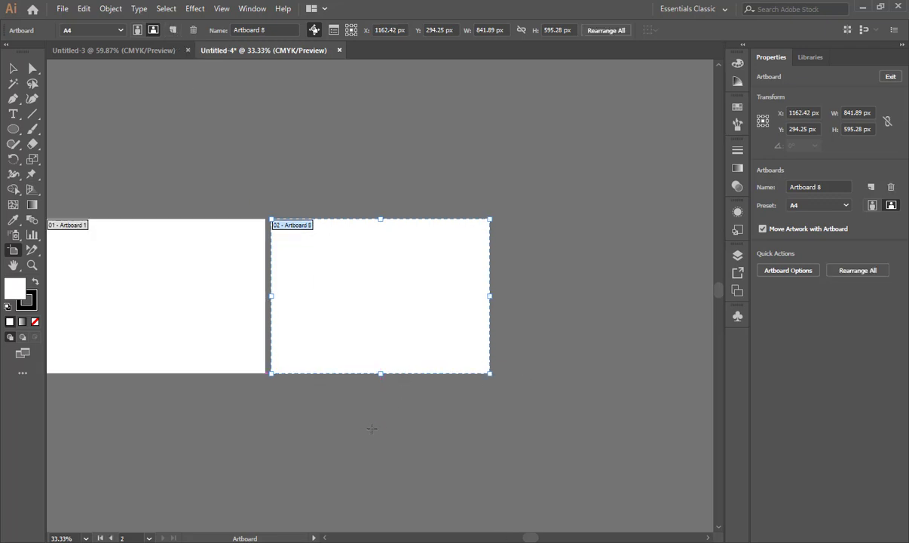
{"action": "scroll", "coordinate": [380, 404], "scroll_direction": "left", "scroll_amount": 2}
{"action": "scroll", "coordinate": [380, 404], "scroll_direction": "down", "scroll_amount": 1}
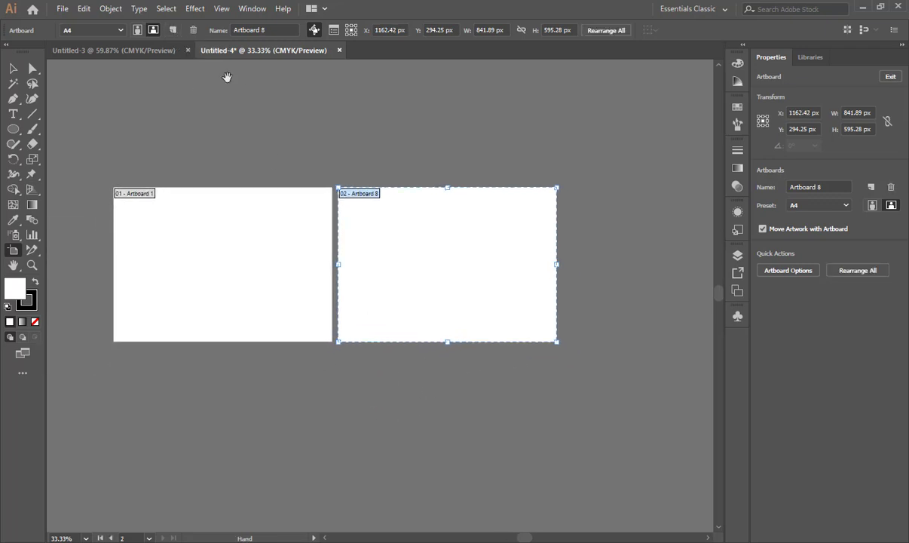
{"action": "left_click", "coordinate": [173, 30]}
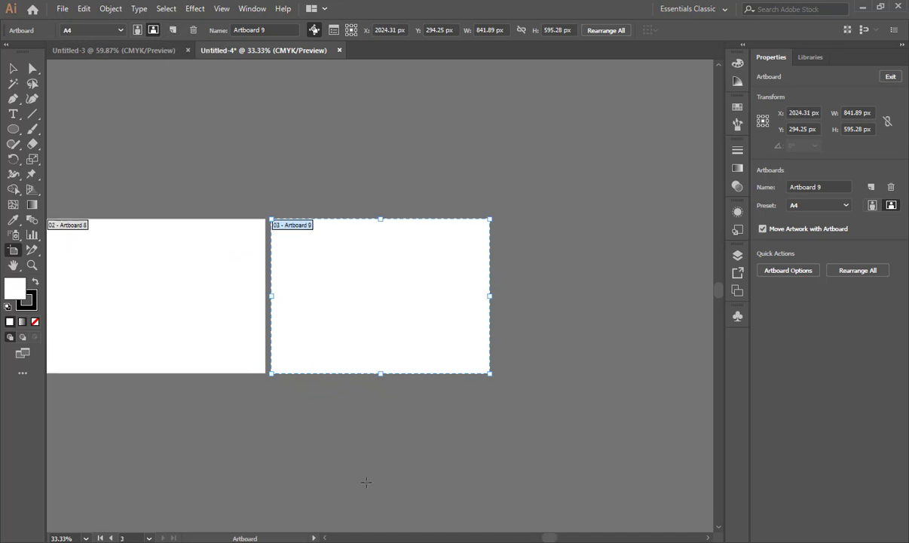
{"action": "left_click_drag", "start_coordinate": [320, 466], "coordinate": [536, 438]}
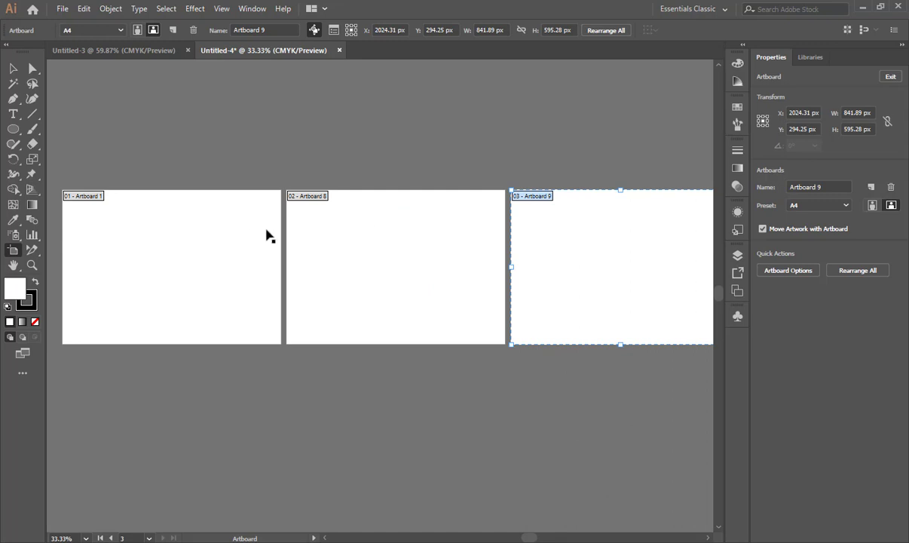
Step: Rename the first artboard, Artboard 1, as mm1
{"action": "left_click", "coordinate": [279, 30]}
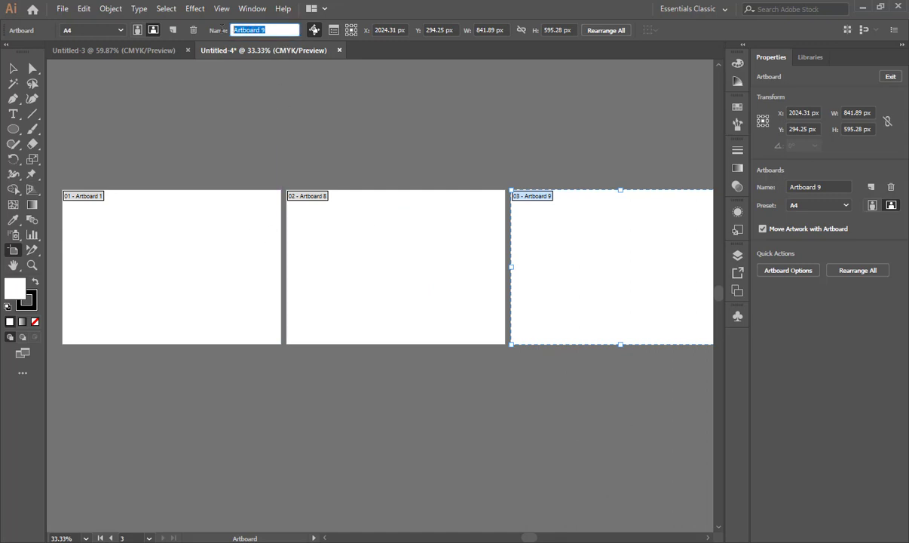
{"action": "left_click", "coordinate": [419, 270]}
{"action": "left_click", "coordinate": [156, 256]}
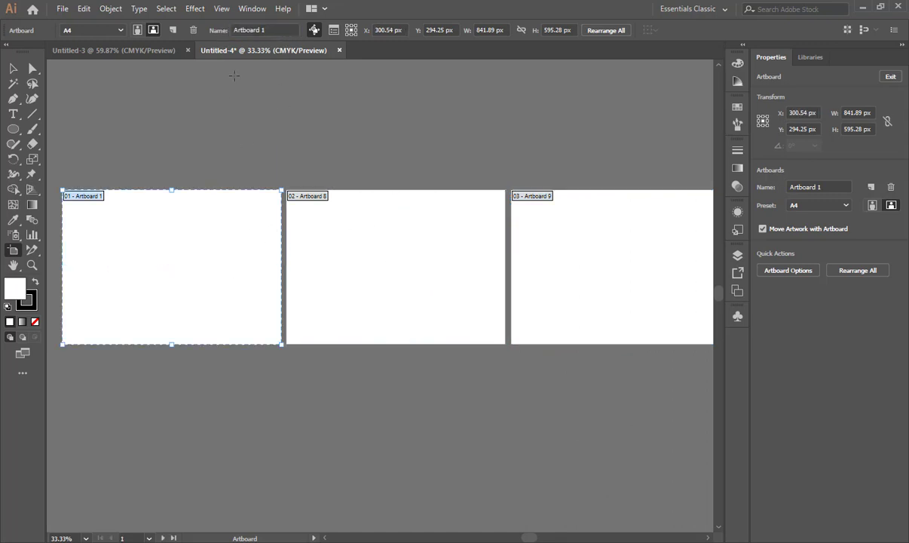
{"action": "left_click", "coordinate": [263, 31]}
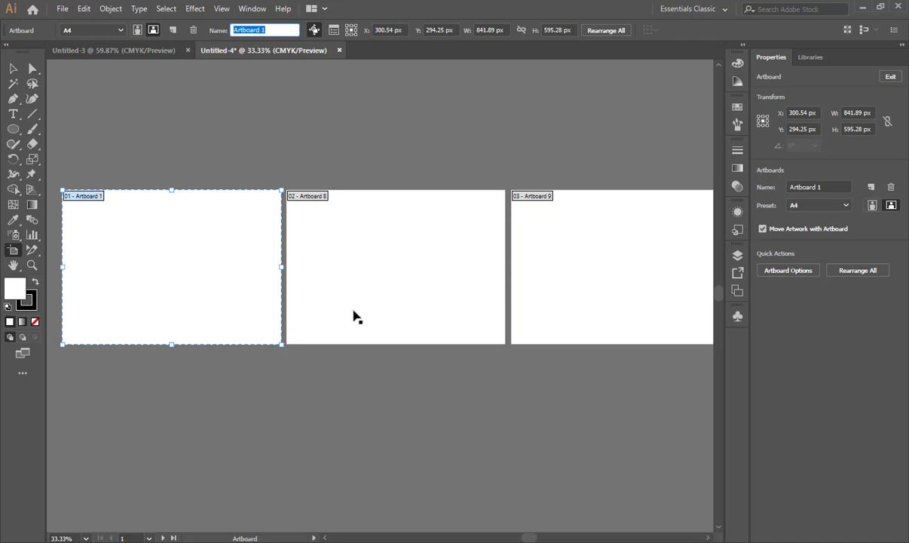
{"action": "type", "text": "mm1"}
{"action": "key", "text": "Return"}
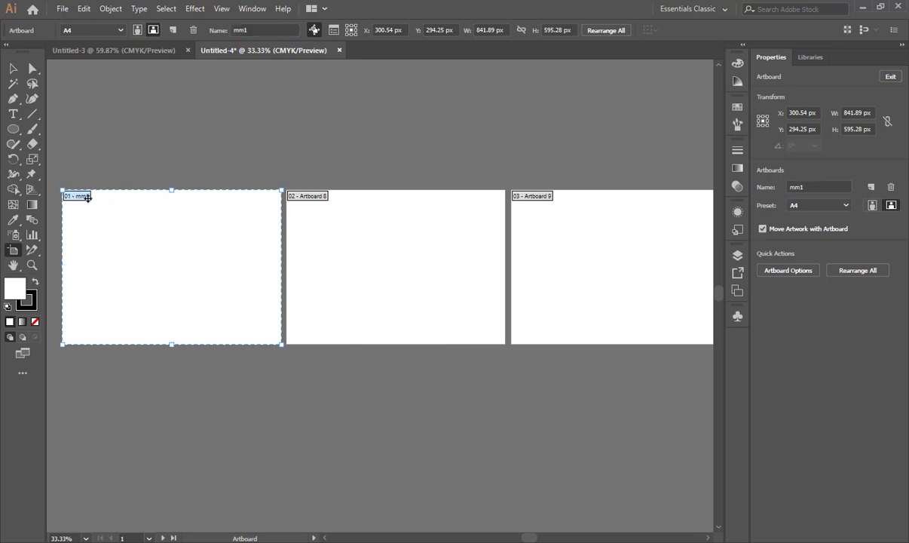
Step: Delete the two extra artboards to the right of mm1
{"action": "left_click", "coordinate": [407, 267]}
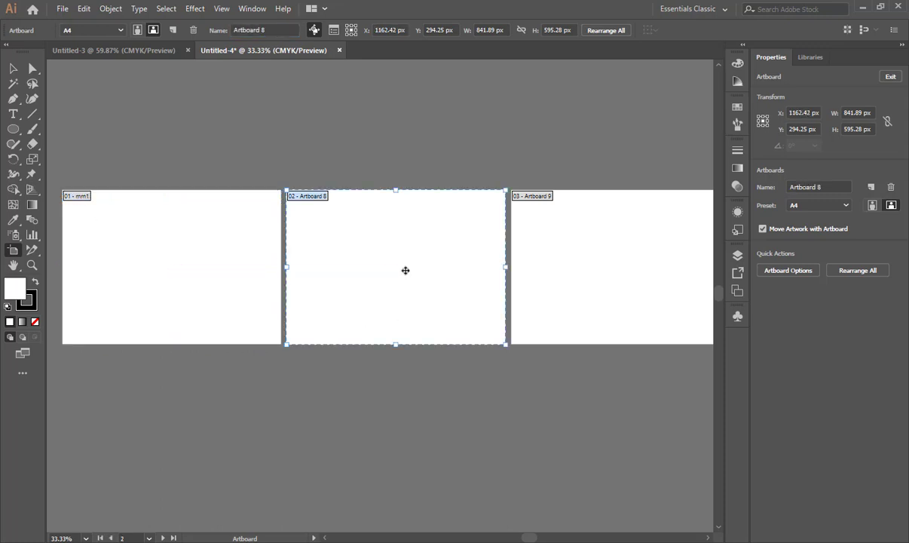
{"action": "left_click", "coordinate": [634, 283]}
{"action": "key", "text": "Delete"}
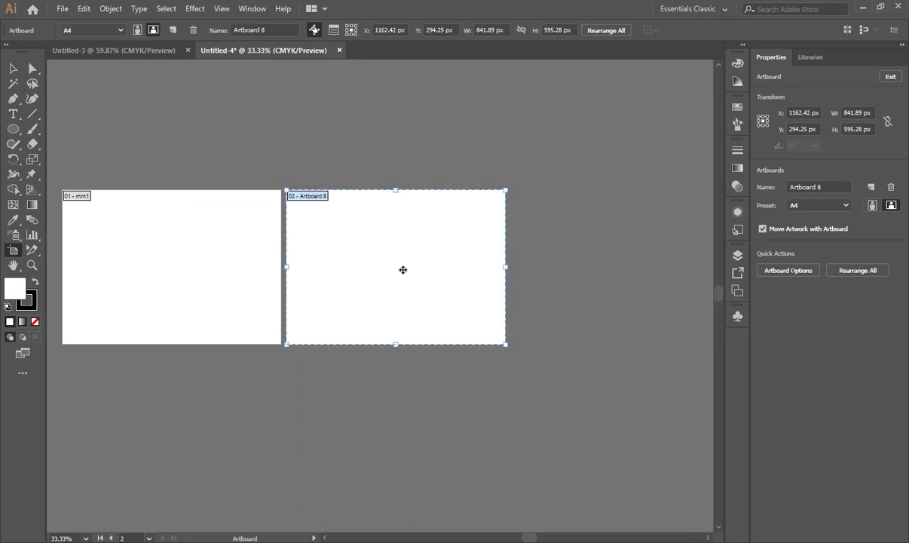
{"action": "key", "text": "Delete"}
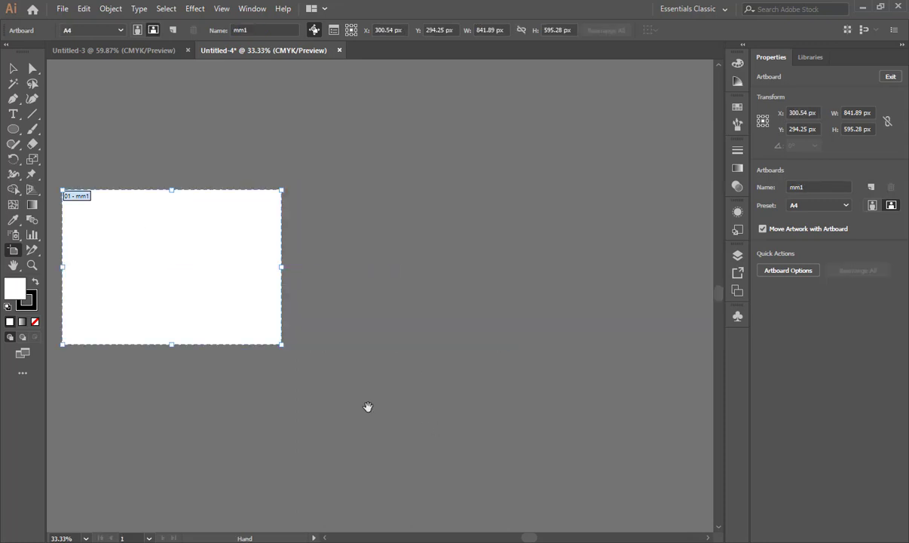
Step: Draw a square of about 194 by 194 px in the upper-left part of the mm1 artboard with the Rectangle tool
{"action": "left_click_drag", "start_coordinate": [367, 405], "coordinate": [551, 405]}
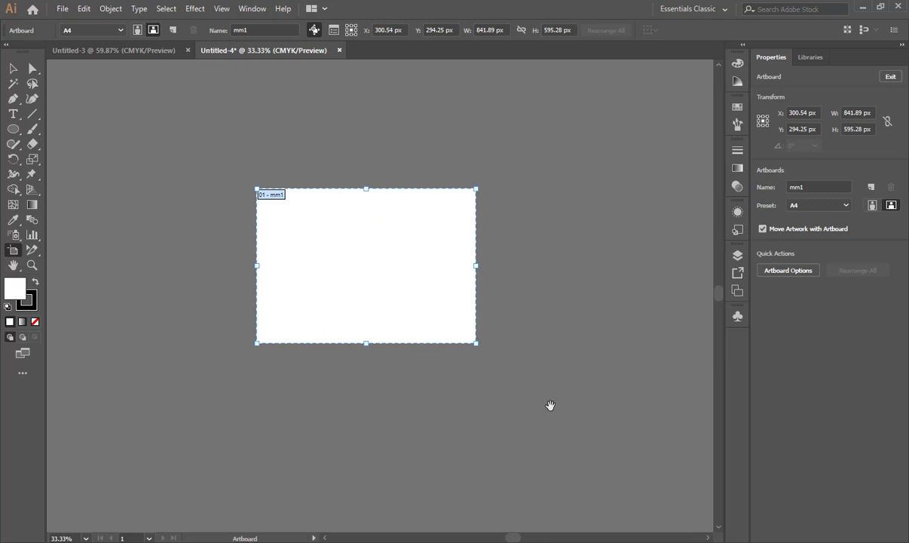
{"action": "key", "text": "ctrl+equal"}
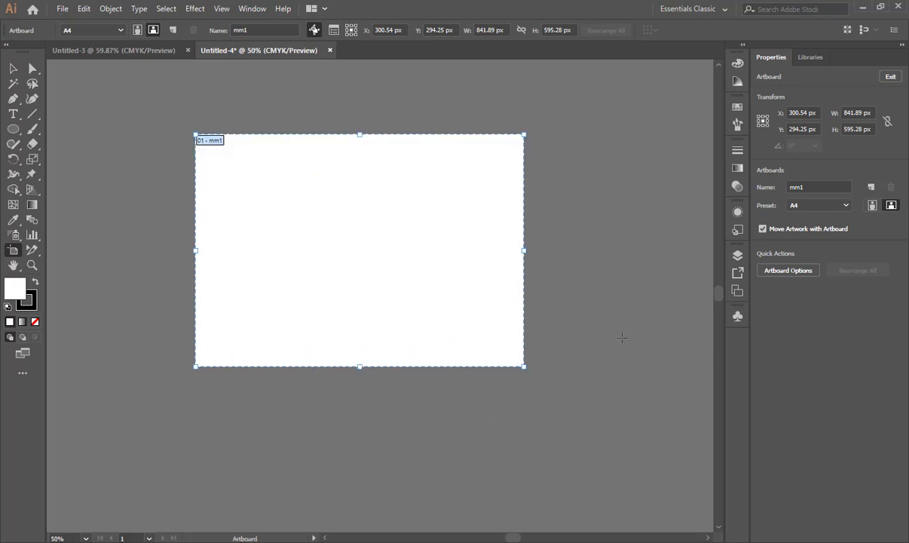
{"action": "scroll", "coordinate": [584, 340], "scroll_direction": "right", "scroll_amount": 5}
{"action": "scroll", "coordinate": [525, 364], "scroll_direction": "up", "scroll_amount": 1}
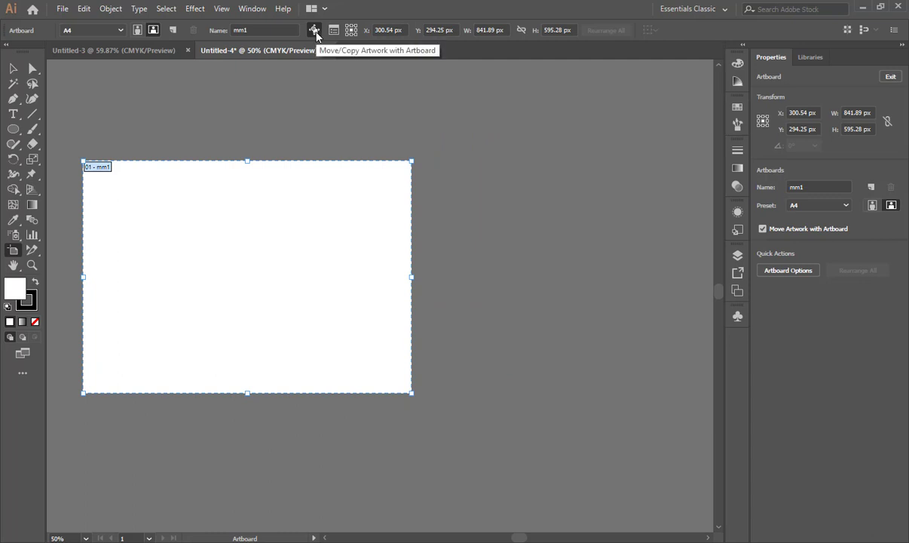
{"action": "left_click", "coordinate": [13, 68]}
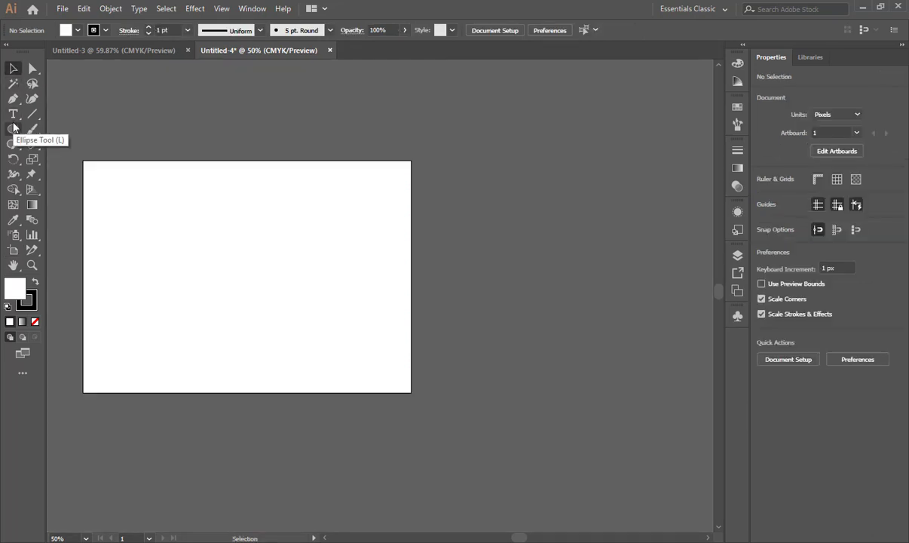
{"action": "left_click_drag", "start_coordinate": [12, 129], "coordinate": [53, 122]}
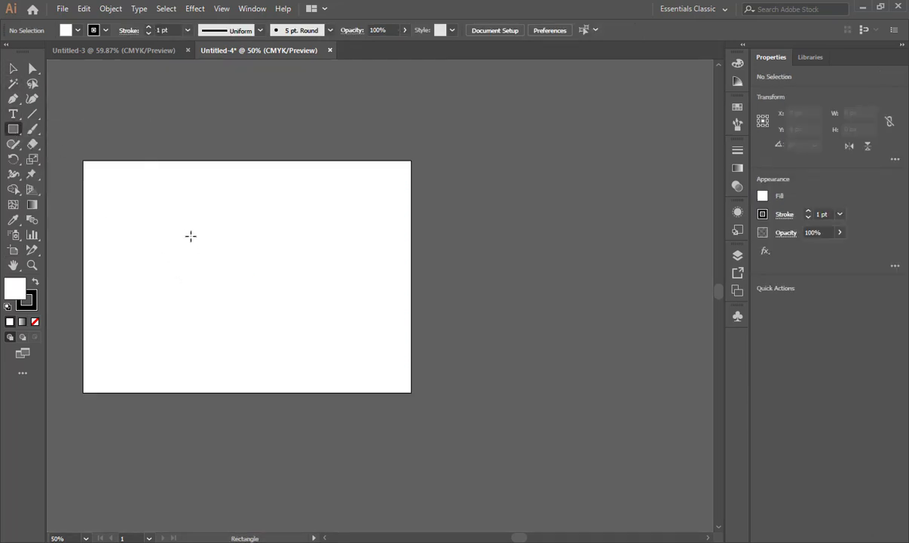
{"action": "left_click_drag", "start_coordinate": [177, 232], "coordinate": [212, 268]}
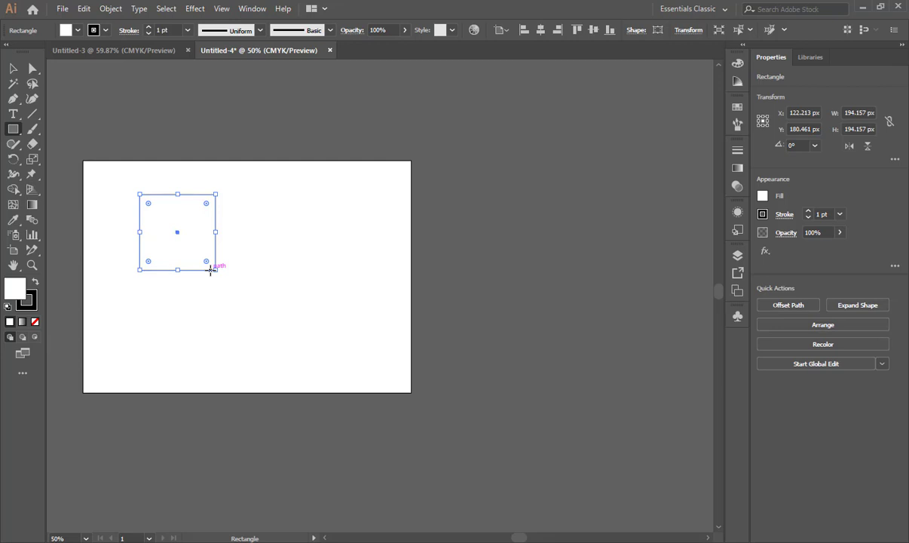
Step: Fill the square with blue 0E8FAD and duplicate it twice diagonally down to the right so the squares overlap
{"action": "double_click", "coordinate": [15, 288]}
{"action": "left_click_drag", "start_coordinate": [465, 234], "coordinate": [469, 268]}
{"action": "left_click", "coordinate": [435, 243]}
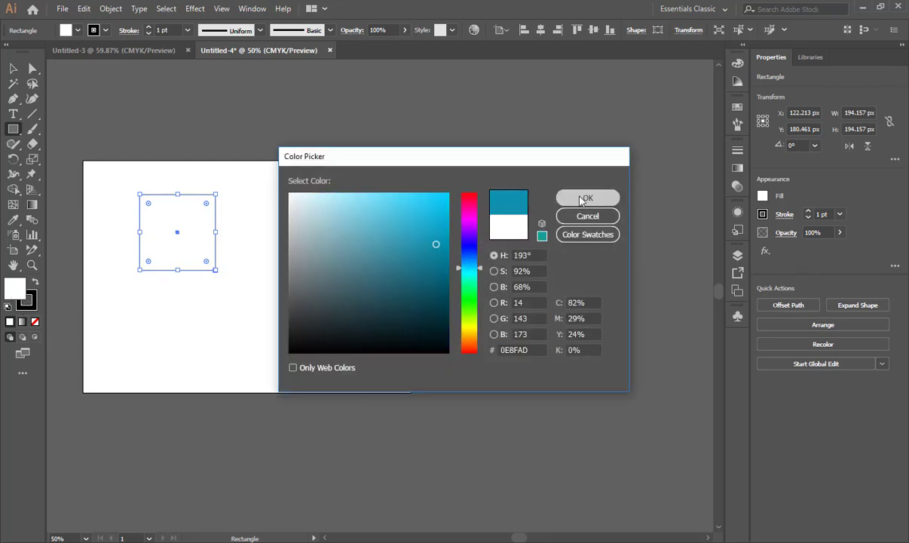
{"action": "left_click", "coordinate": [612, 199]}
{"action": "left_click", "coordinate": [13, 68]}
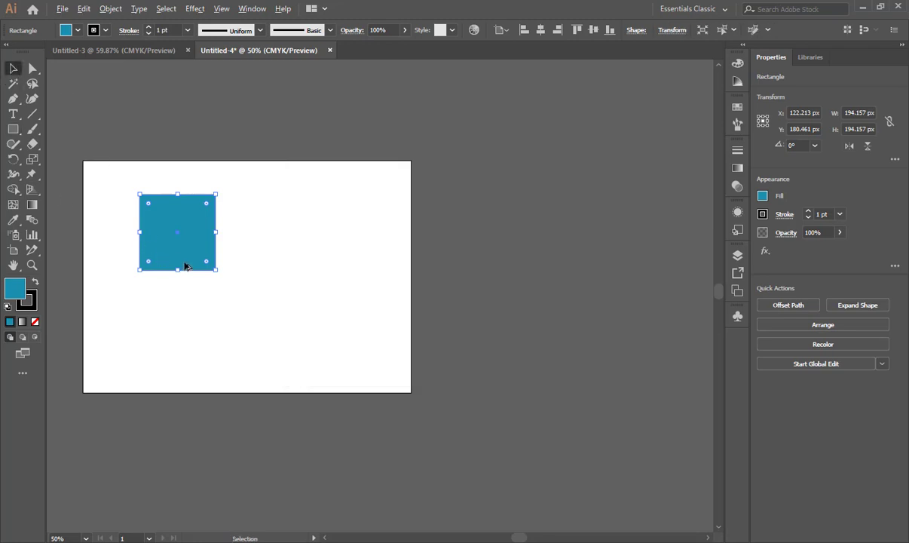
{"action": "left_click_drag", "start_coordinate": [185, 266], "coordinate": [254, 341]}
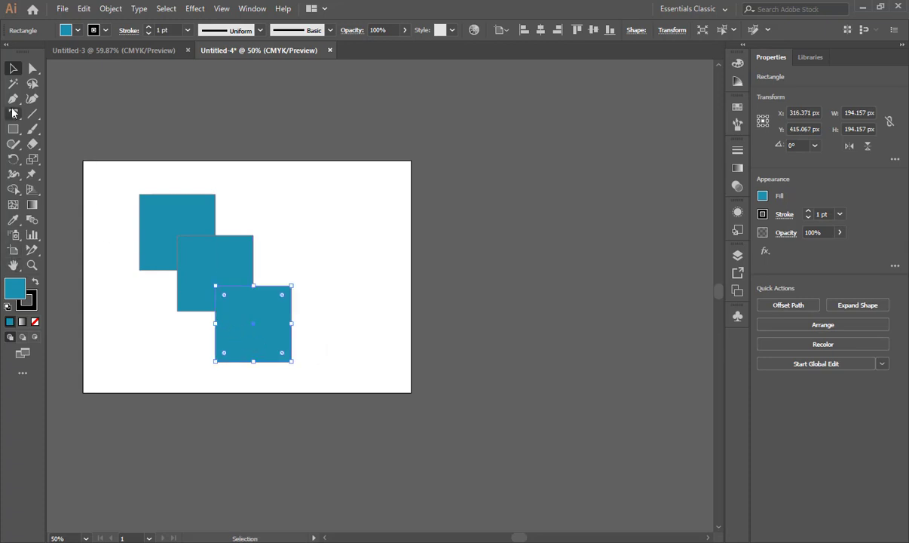
Step: Duplicate the mm1 artboard with its artwork to the right, then delete only the copied artboard
{"action": "left_click", "coordinate": [14, 251]}
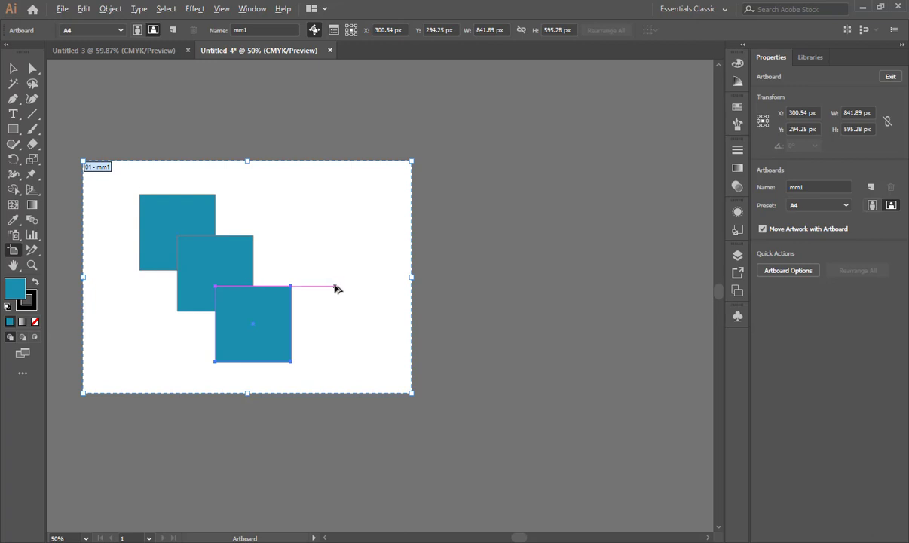
{"action": "left_click_drag", "start_coordinate": [335, 286], "coordinate": [674, 282]}
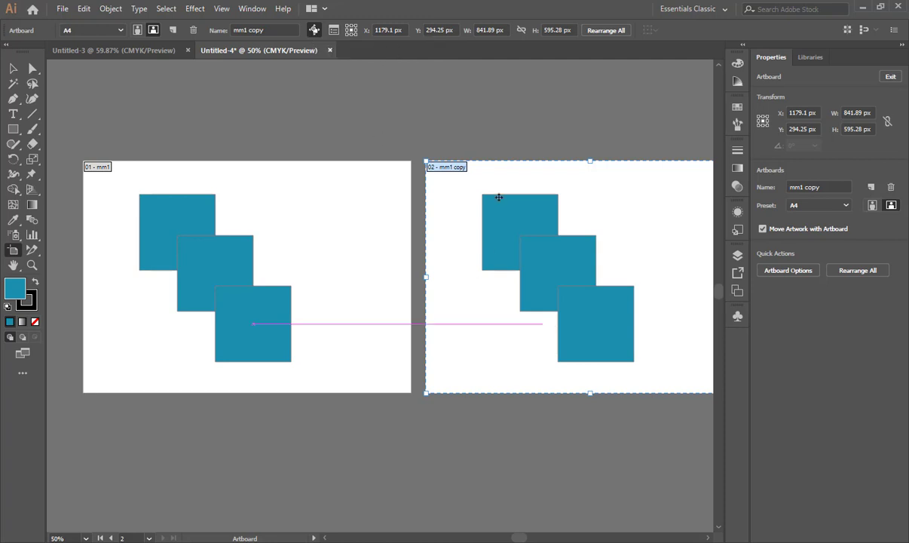
{"action": "key", "text": "Delete"}
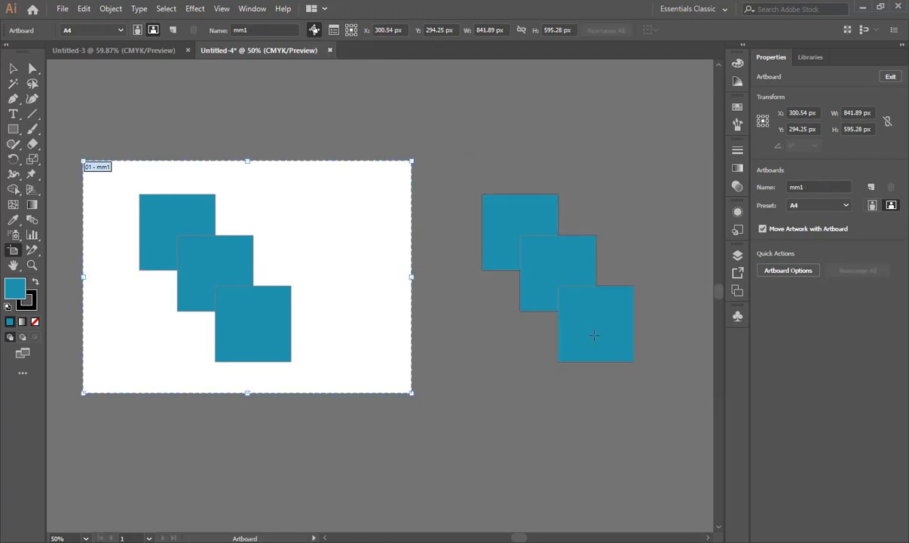
{"action": "left_click", "coordinate": [12, 68]}
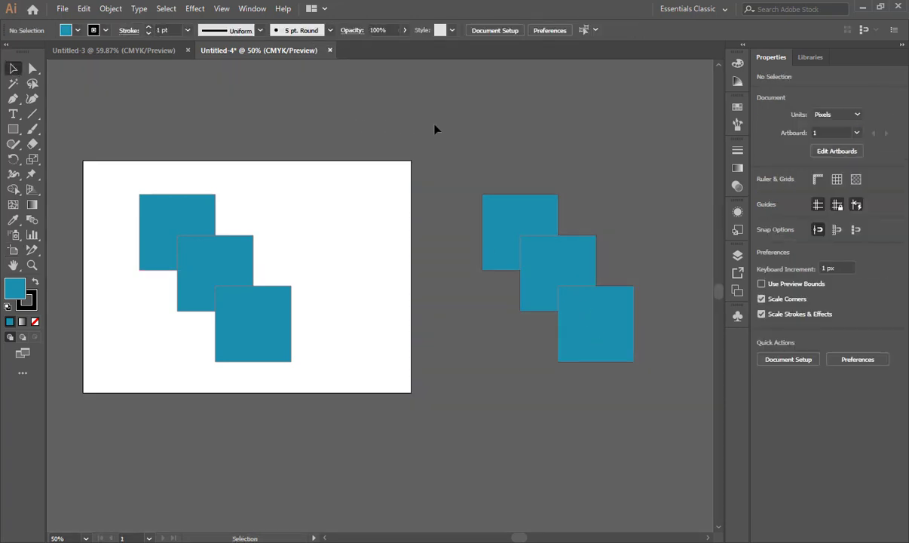
Step: Delete the three copied squares left outside the mm1 artboard
{"action": "left_click_drag", "start_coordinate": [467, 152], "coordinate": [666, 417]}
{"action": "key", "text": "Delete"}
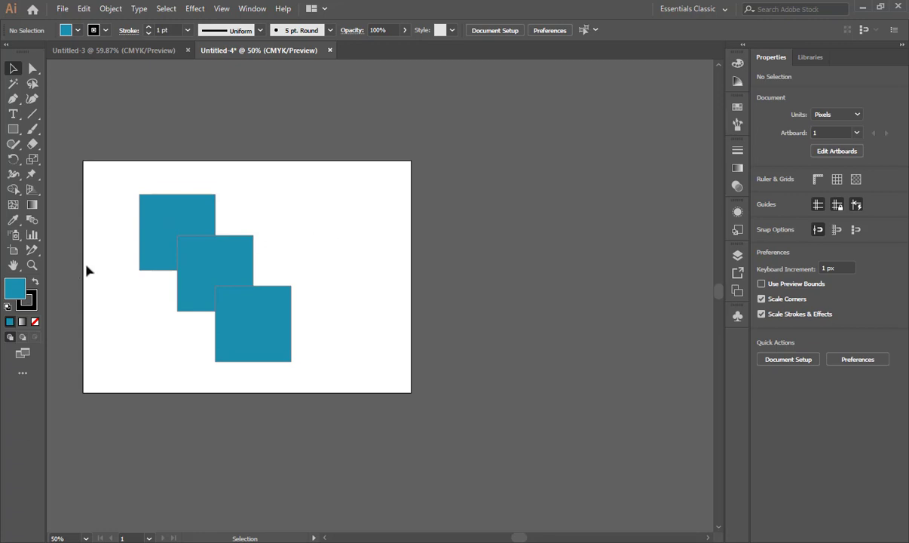
Step: Turn off moving artwork with the artboard, duplicate mm1 to the right without its squares, then delete the copied artboard
{"action": "left_click", "coordinate": [13, 250]}
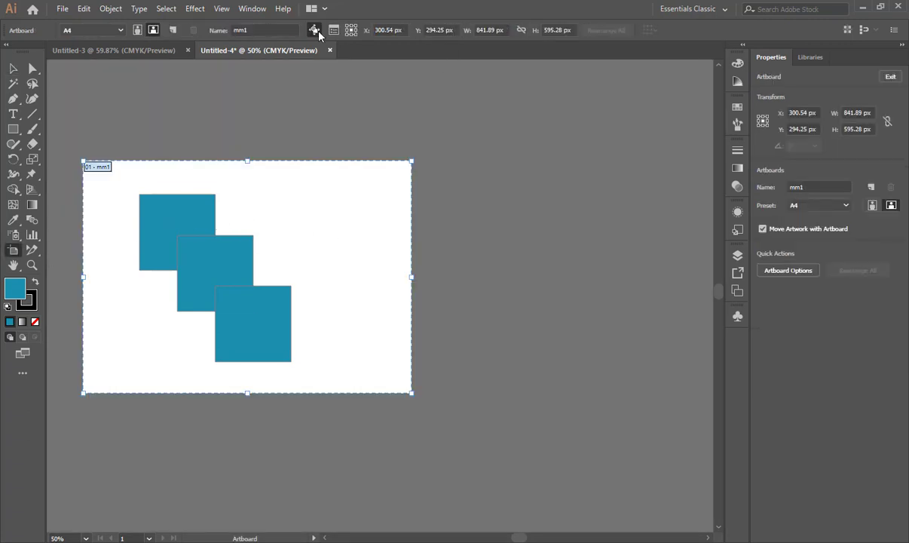
{"action": "left_click", "coordinate": [315, 30]}
{"action": "left_click_drag", "start_coordinate": [331, 319], "coordinate": [668, 317]}
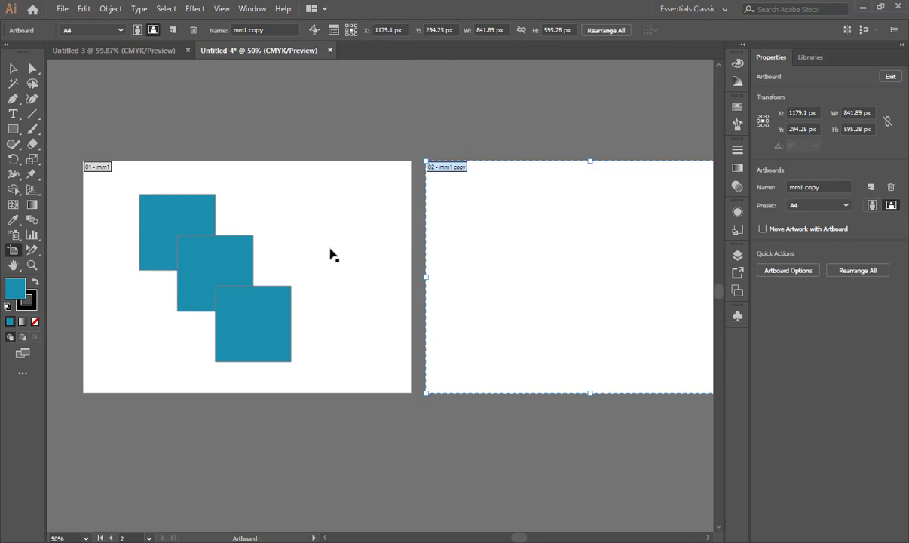
{"action": "key", "text": "Delete"}
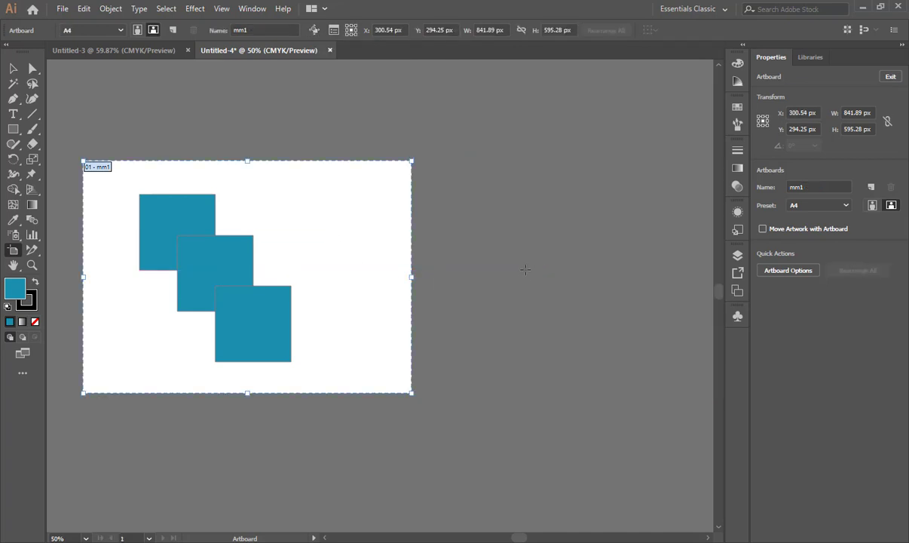
Step: Examine mm1's Artboard Options, including name, preset, size, orientation and display settings, without changing anything
{"action": "left_click", "coordinate": [314, 30]}
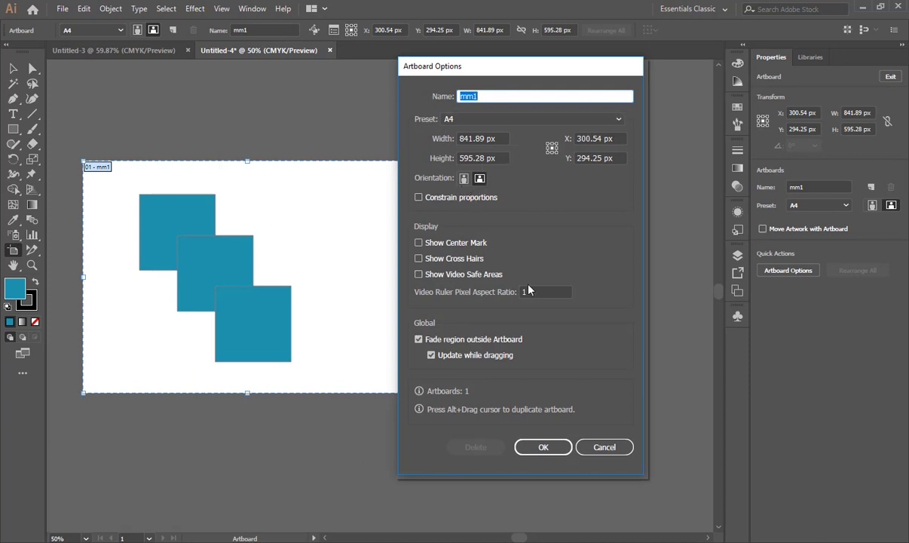
{"action": "left_click", "coordinate": [606, 447]}
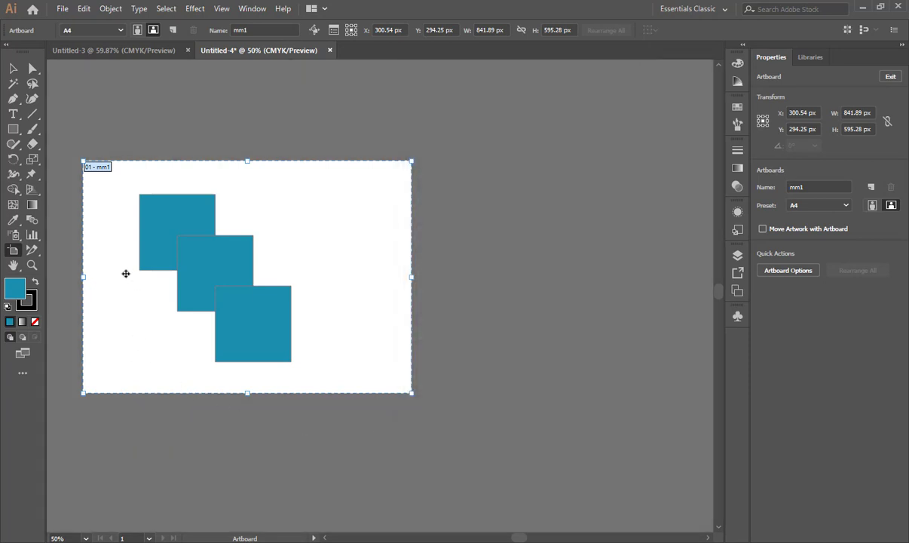
{"action": "double_click", "coordinate": [14, 255]}
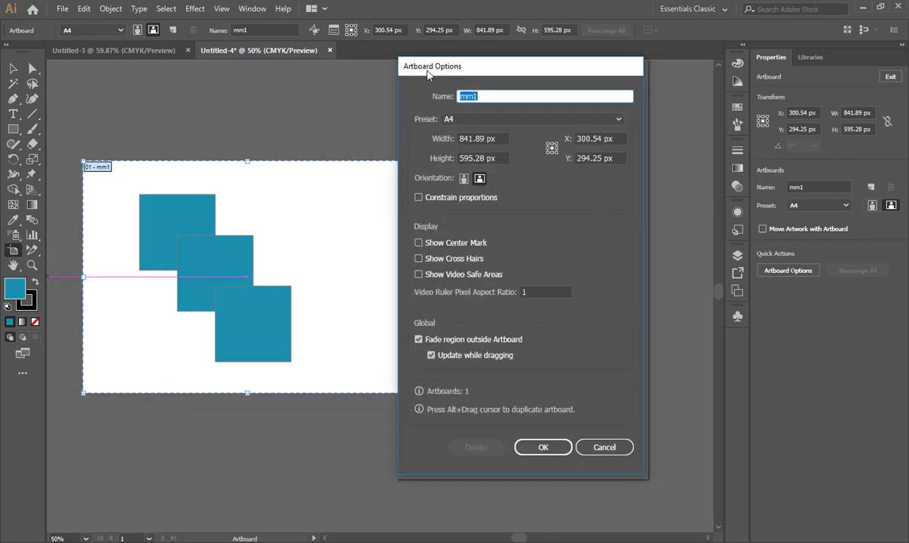
{"action": "left_click", "coordinate": [607, 446]}
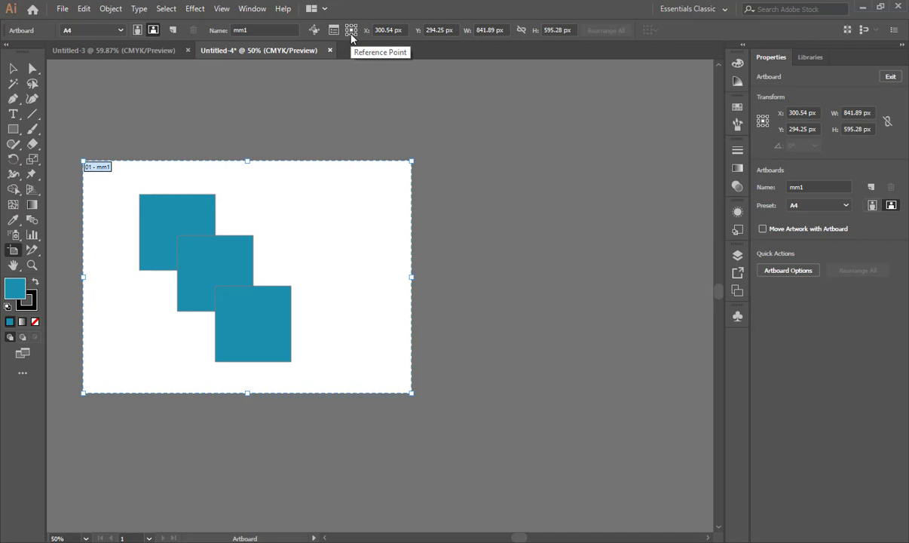
Step: Delete the three blue squares from the mm1 artboard
{"action": "scroll", "coordinate": [457, 396], "scroll_direction": "left", "scroll_amount": 5}
{"action": "scroll", "coordinate": [456, 396], "scroll_direction": "up", "scroll_amount": 1}
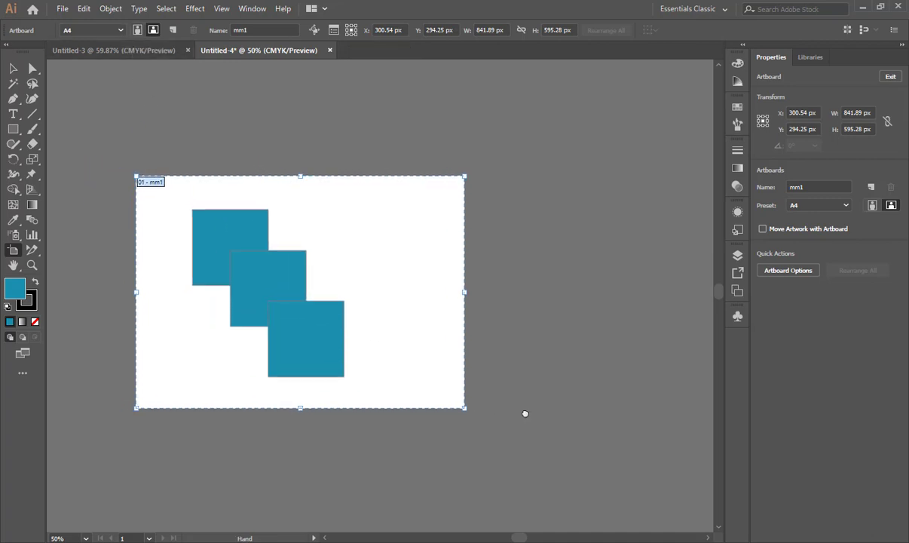
{"action": "left_click", "coordinate": [12, 67]}
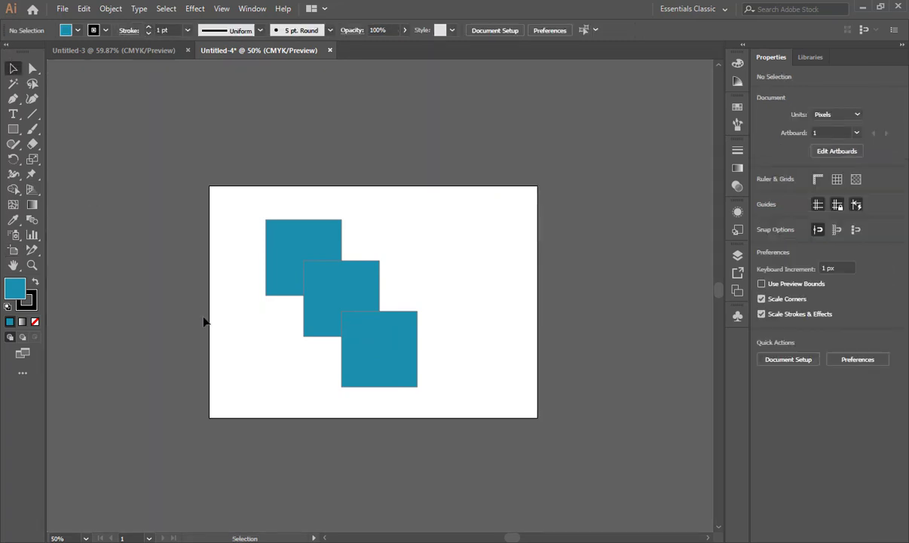
{"action": "left_click_drag", "start_coordinate": [260, 210], "coordinate": [479, 412]}
{"action": "key", "text": "Delete"}
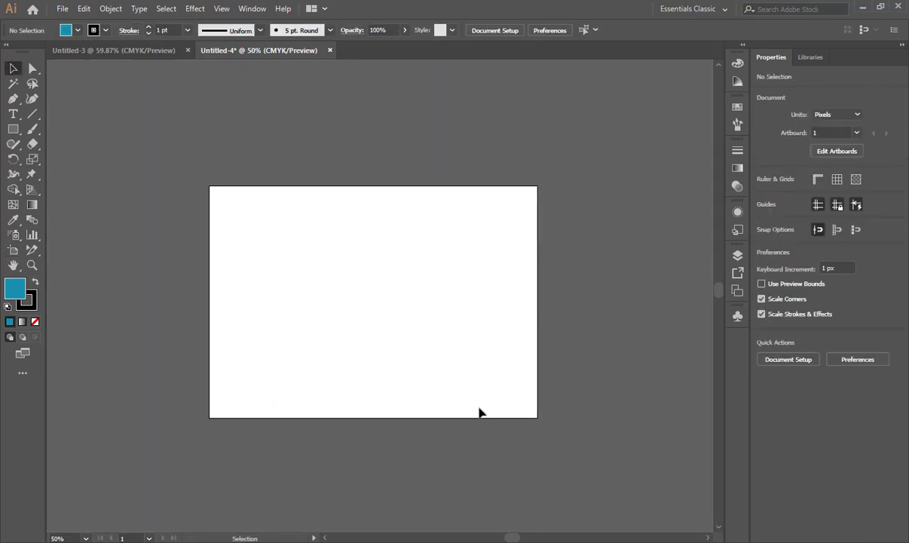
Step: Set the width of the mm1 artboard to 887 px with the Artboard tool
{"action": "left_click", "coordinate": [13, 250]}
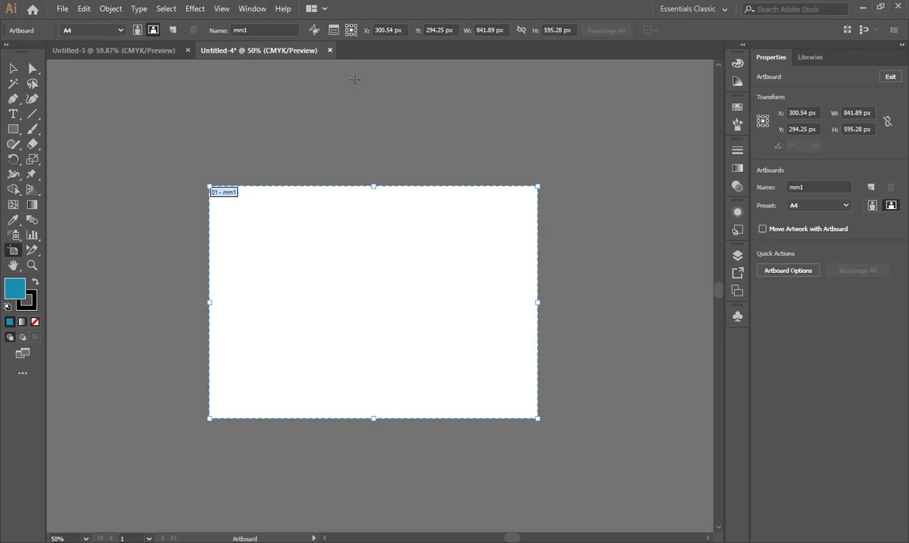
{"action": "left_click", "coordinate": [497, 30]}
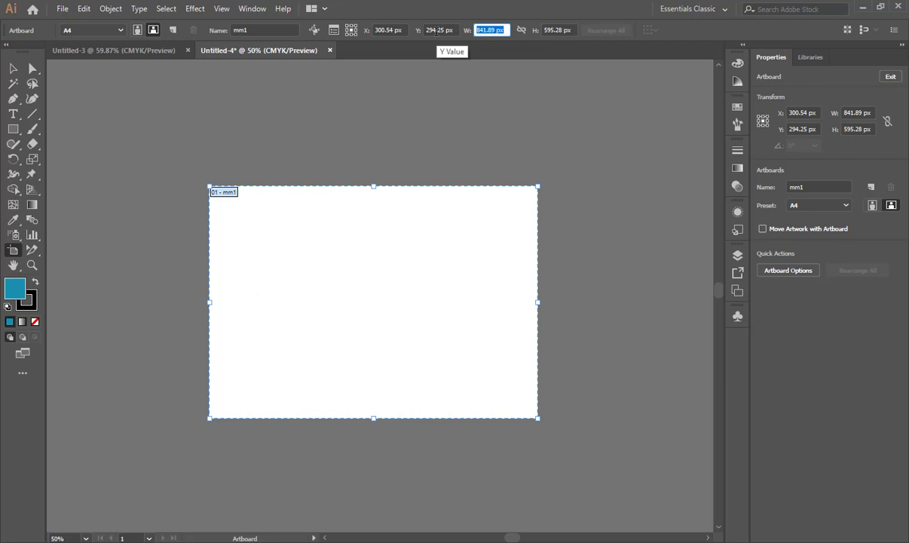
{"action": "type", "text": "887"}
{"action": "key", "text": "Return"}
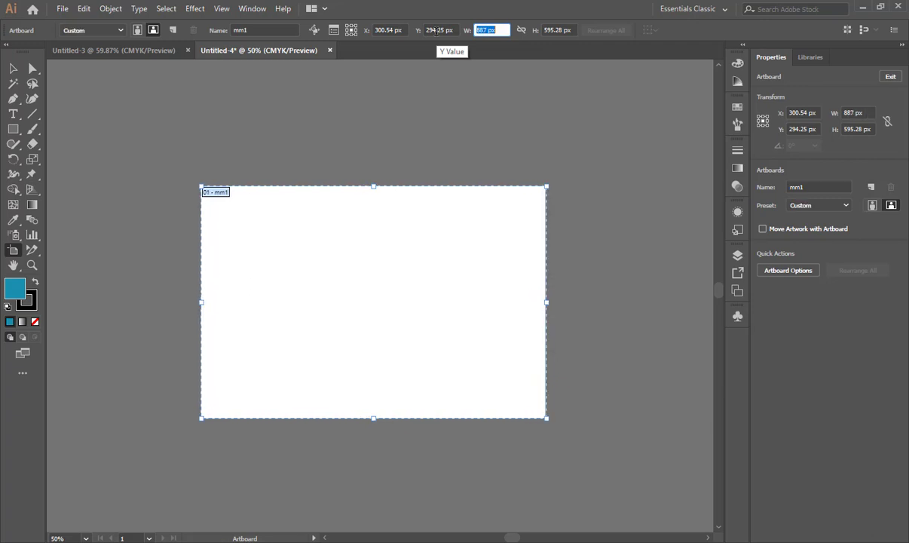
Step: Step the mm1 artboard's width up and down in small increments about its centre, finishing at 966 px
{"action": "key", "text": "Up"}
{"action": "key", "text": "Up"}
{"action": "key", "text": "Up"}
{"action": "key", "text": "Up"}
{"action": "key", "text": "Up"}
{"action": "key", "text": "Up"}
{"action": "key", "text": "Up"}
{"action": "key", "text": "Up"}
{"action": "key", "text": "Up"}
{"action": "key", "text": "Up"}
{"action": "key", "text": "Up"}
{"action": "key", "text": "Up"}
{"action": "key", "text": "Up"}
{"action": "key", "text": "Up"}
{"action": "key", "text": "Up"}
{"action": "key", "text": "Up"}
{"action": "key", "text": "Up"}
{"action": "key", "text": "Up"}
{"action": "key", "text": "Up"}
{"action": "key", "text": "Up"}
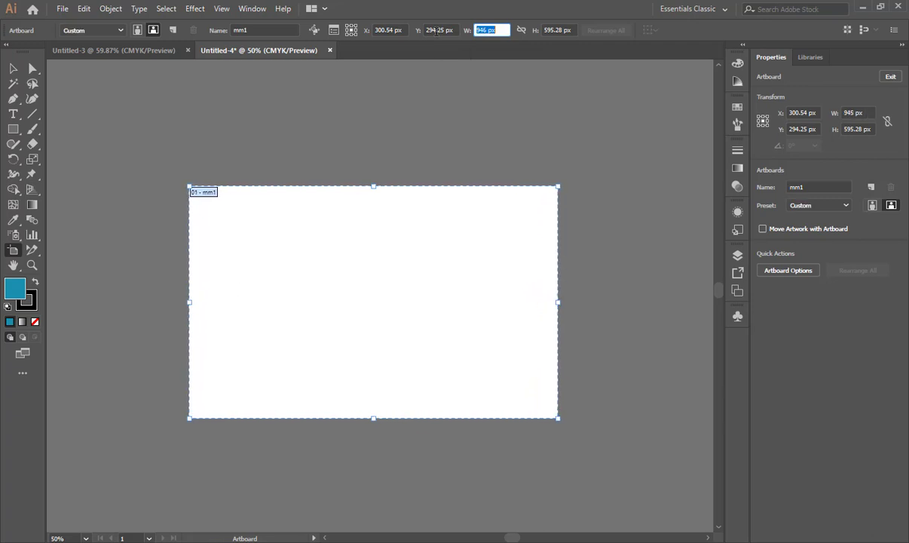
{"action": "key", "text": "Up"}
{"action": "key", "text": "Up"}
{"action": "key", "text": "Up"}
{"action": "key", "text": "Up"}
{"action": "key", "text": "Up"}
{"action": "key", "text": "Up"}
{"action": "key", "text": "Up"}
{"action": "key", "text": "Up"}
{"action": "key", "text": "Up"}
{"action": "key", "text": "Up"}
{"action": "key", "text": "Up"}
{"action": "key", "text": "Up"}
{"action": "key", "text": "Up"}
{"action": "key", "text": "Up"}
{"action": "key", "text": "Up"}
{"action": "key", "text": "Up"}
{"action": "key", "text": "Up"}
{"action": "key", "text": "Up"}
{"action": "key", "text": "Up"}
{"action": "key", "text": "Up"}
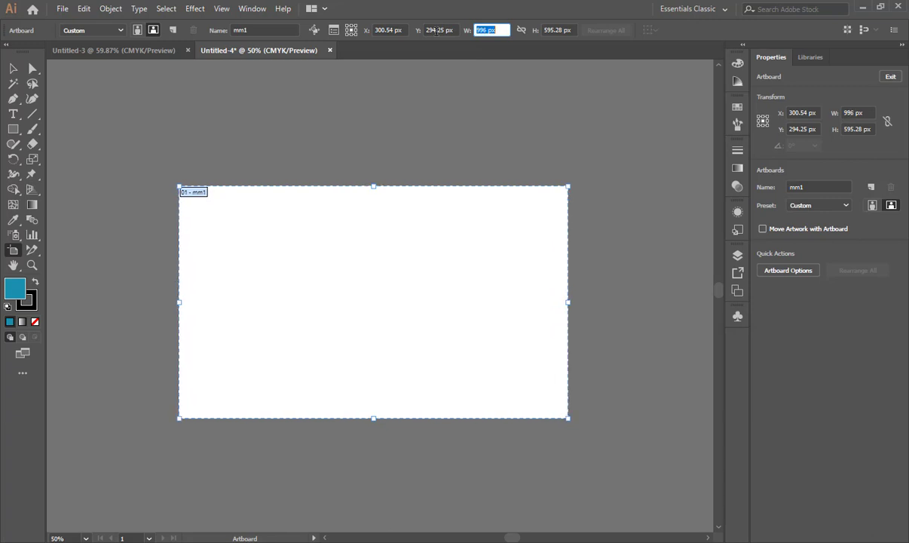
{"action": "key", "text": "Down"}
{"action": "key", "text": "Down"}
{"action": "key", "text": "Down"}
{"action": "key", "text": "Down"}
{"action": "key", "text": "Down"}
{"action": "key", "text": "Down"}
{"action": "key", "text": "Down"}
{"action": "key", "text": "Down"}
{"action": "key", "text": "Down"}
{"action": "key", "text": "Down"}
{"action": "key", "text": "Down"}
{"action": "key", "text": "Down"}
{"action": "key", "text": "Down"}
{"action": "key", "text": "Down"}
{"action": "key", "text": "Down"}
{"action": "key", "text": "Down"}
{"action": "key", "text": "Down"}
{"action": "key", "text": "Down"}
{"action": "key", "text": "Down"}
{"action": "key", "text": "Down"}
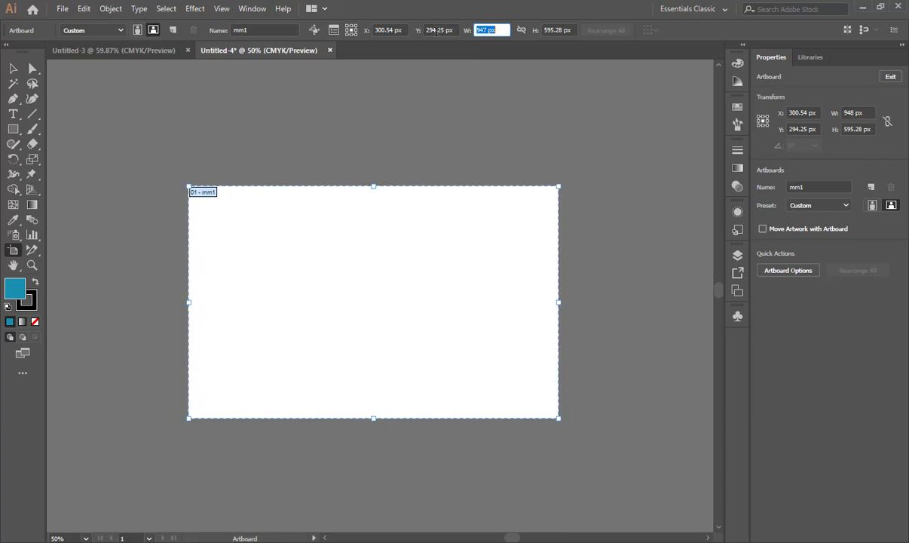
{"action": "key", "text": "Down"}
{"action": "key", "text": "Down"}
{"action": "key", "text": "Down"}
{"action": "key", "text": "Down"}
{"action": "key", "text": "Down"}
{"action": "key", "text": "Down"}
{"action": "key", "text": "Down"}
{"action": "key", "text": "Down"}
{"action": "key", "text": "Down"}
{"action": "key", "text": "Down"}
{"action": "key", "text": "Down"}
{"action": "key", "text": "Down"}
{"action": "key", "text": "Down"}
{"action": "key", "text": "Down"}
{"action": "key", "text": "Down"}
{"action": "key", "text": "Down"}
{"action": "key", "text": "Down"}
{"action": "key", "text": "Down"}
{"action": "key", "text": "Down"}
{"action": "key", "text": "Down"}
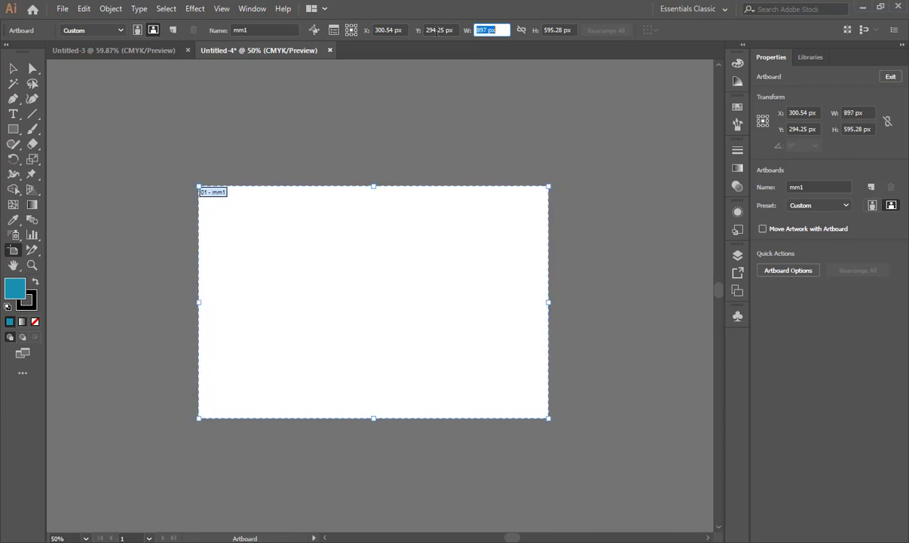
{"action": "key", "text": "Up"}
{"action": "key", "text": "Up"}
{"action": "key", "text": "Up"}
{"action": "key", "text": "Up"}
{"action": "key", "text": "Up"}
{"action": "key", "text": "Up"}
{"action": "key", "text": "Up"}
{"action": "key", "text": "Up"}
{"action": "key", "text": "Up"}
{"action": "key", "text": "Up"}
{"action": "key", "text": "Up"}
{"action": "key", "text": "Up"}
{"action": "key", "text": "Up"}
{"action": "key", "text": "Up"}
{"action": "key", "text": "Up"}
{"action": "key", "text": "Up"}
{"action": "key", "text": "Up"}
{"action": "key", "text": "Up"}
{"action": "key", "text": "Up"}
{"action": "key", "text": "Up"}
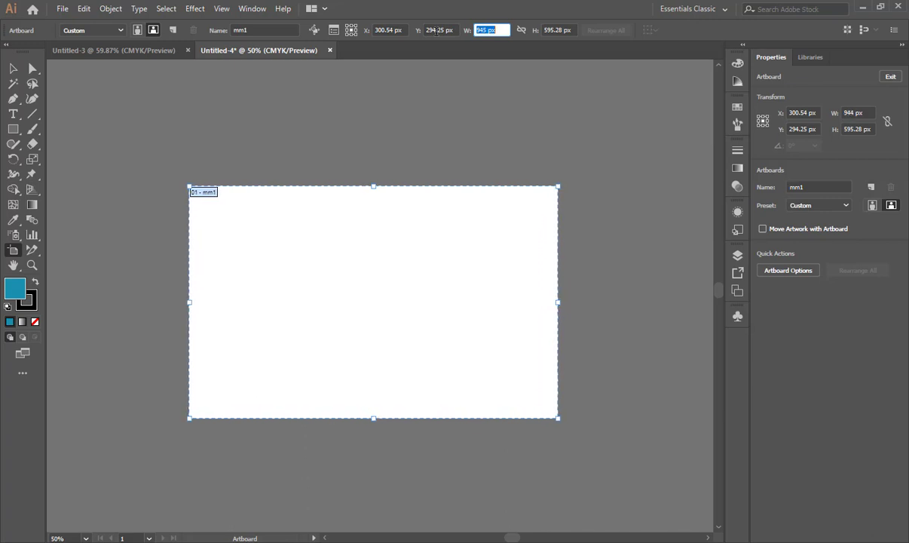
{"action": "key", "text": "Up"}
{"action": "key", "text": "Up"}
{"action": "key", "text": "Up"}
{"action": "key", "text": "Up"}
{"action": "key", "text": "Up"}
{"action": "key", "text": "Up"}
{"action": "key", "text": "Up"}
{"action": "key", "text": "Up"}
{"action": "key", "text": "Up"}
{"action": "key", "text": "Up"}
{"action": "key", "text": "Up"}
{"action": "key", "text": "Up"}
{"action": "key", "text": "Up"}
{"action": "key", "text": "Up"}
{"action": "key", "text": "Up"}
{"action": "key", "text": "Up"}
{"action": "key", "text": "Up"}
{"action": "key", "text": "Up"}
{"action": "key", "text": "Up"}
{"action": "key", "text": "Up"}
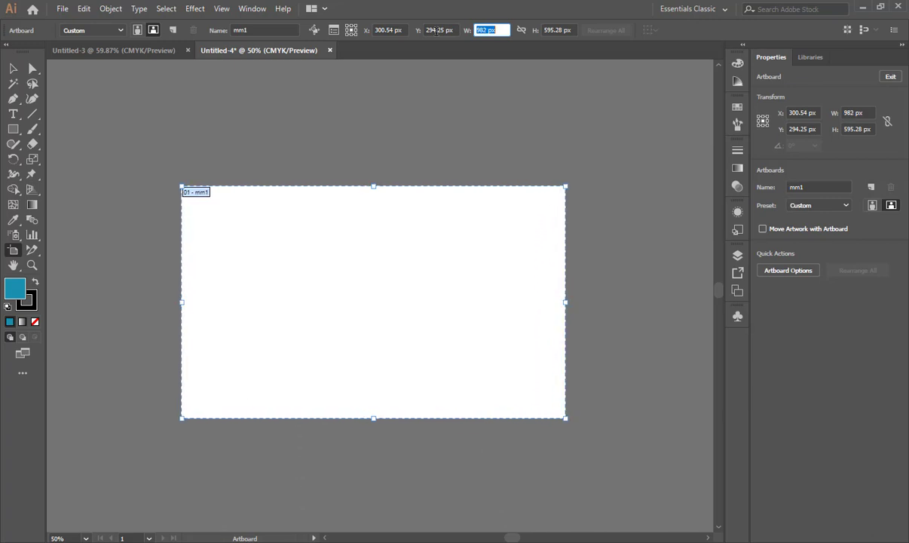
{"action": "key", "text": "Down"}
{"action": "key", "text": "Down"}
{"action": "key", "text": "Down"}
{"action": "key", "text": "Down"}
{"action": "key", "text": "Down"}
{"action": "key", "text": "Down"}
{"action": "key", "text": "Down"}
{"action": "key", "text": "Down"}
{"action": "key", "text": "Down"}
{"action": "key", "text": "Down"}
{"action": "key", "text": "Down"}
{"action": "key", "text": "Down"}
{"action": "key", "text": "Down"}
{"action": "key", "text": "Down"}
{"action": "key", "text": "Down"}
{"action": "key", "text": "Down"}
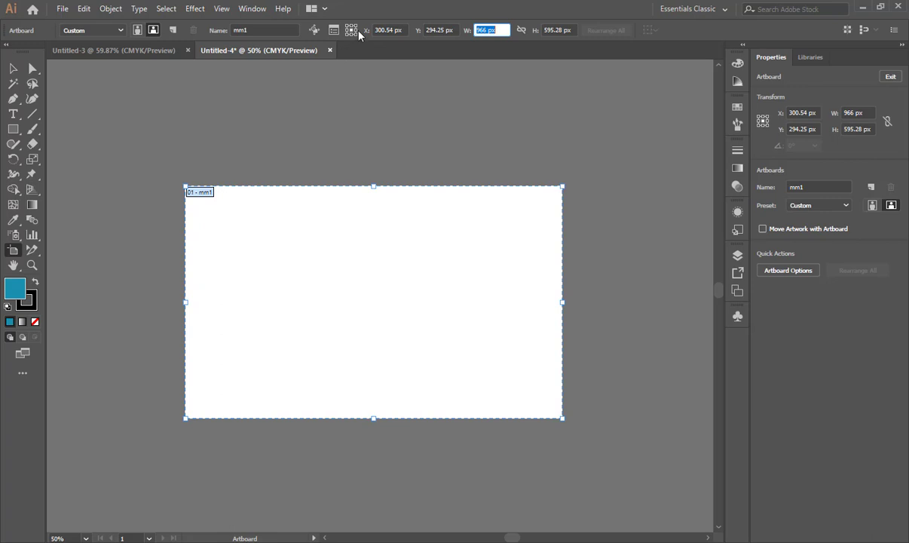
Step: Set the artboard's reference point to the middle of its right edge
{"action": "left_click", "coordinate": [356, 32]}
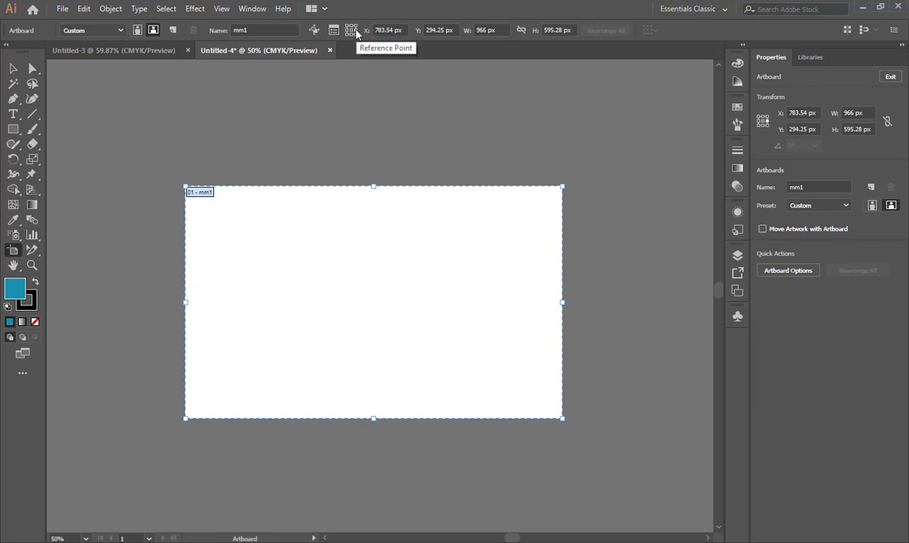
Step: Step the mm1 artboard's width up and back down from its right-edge reference point, finishing at 991 px, and leave artboard editing
{"action": "left_click", "coordinate": [503, 29]}
{"action": "key", "text": "Up"}
{"action": "key", "text": "Up"}
{"action": "key", "text": "Up"}
{"action": "key", "text": "Up"}
{"action": "key", "text": "Up"}
{"action": "key", "text": "Up"}
{"action": "key", "text": "Up"}
{"action": "key", "text": "Up"}
{"action": "key", "text": "Up"}
{"action": "key", "text": "Up"}
{"action": "key", "text": "Up"}
{"action": "key", "text": "Up"}
{"action": "key", "text": "Up"}
{"action": "key", "text": "Up"}
{"action": "key", "text": "Up"}
{"action": "key", "text": "Up"}
{"action": "key", "text": "Up"}
{"action": "key", "text": "Up"}
{"action": "key", "text": "Up"}
{"action": "key", "text": "Up"}
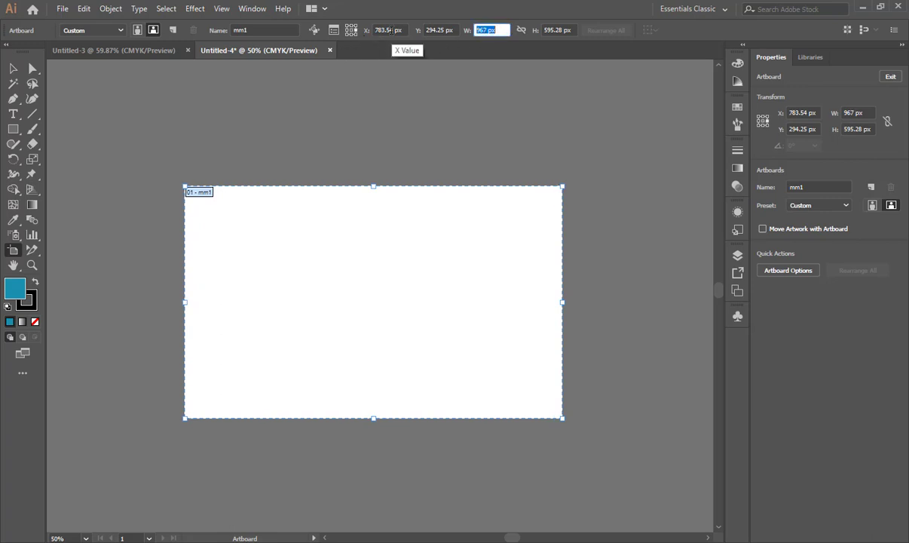
{"action": "key", "text": "Up"}
{"action": "key", "text": "Up"}
{"action": "key", "text": "Up"}
{"action": "key", "text": "Up"}
{"action": "key", "text": "Up"}
{"action": "key", "text": "Up"}
{"action": "key", "text": "Up"}
{"action": "key", "text": "Up"}
{"action": "key", "text": "Up"}
{"action": "key", "text": "Up"}
{"action": "key", "text": "Up"}
{"action": "key", "text": "Up"}
{"action": "key", "text": "Up"}
{"action": "key", "text": "Up"}
{"action": "key", "text": "Up"}
{"action": "key", "text": "Up"}
{"action": "key", "text": "Up"}
{"action": "key", "text": "Up"}
{"action": "key", "text": "Up"}
{"action": "key", "text": "Up"}
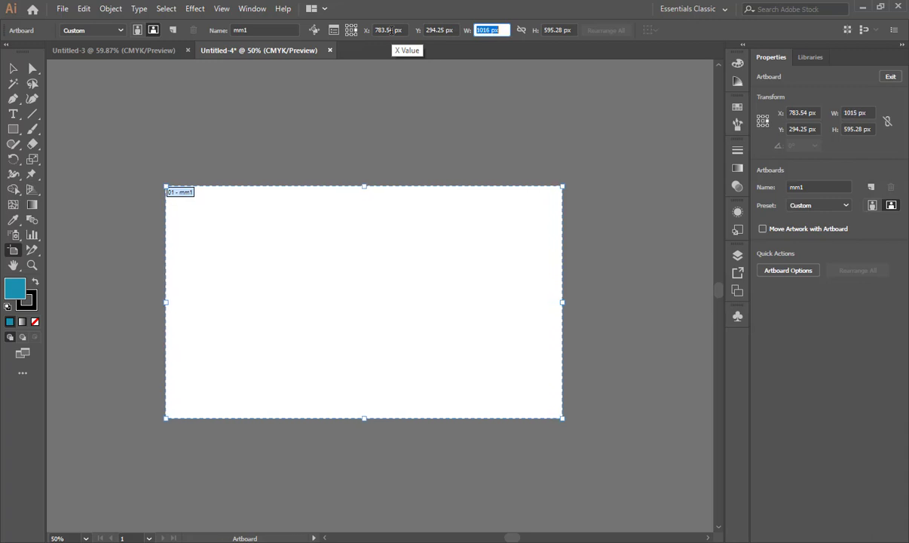
{"action": "key", "text": "Up"}
{"action": "key", "text": "Up"}
{"action": "key", "text": "Up"}
{"action": "key", "text": "Up"}
{"action": "key", "text": "Up"}
{"action": "key", "text": "Up"}
{"action": "key", "text": "Up"}
{"action": "key", "text": "Up"}
{"action": "key", "text": "Up"}
{"action": "key", "text": "Up"}
{"action": "key", "text": "Up"}
{"action": "key", "text": "Up"}
{"action": "key", "text": "Up"}
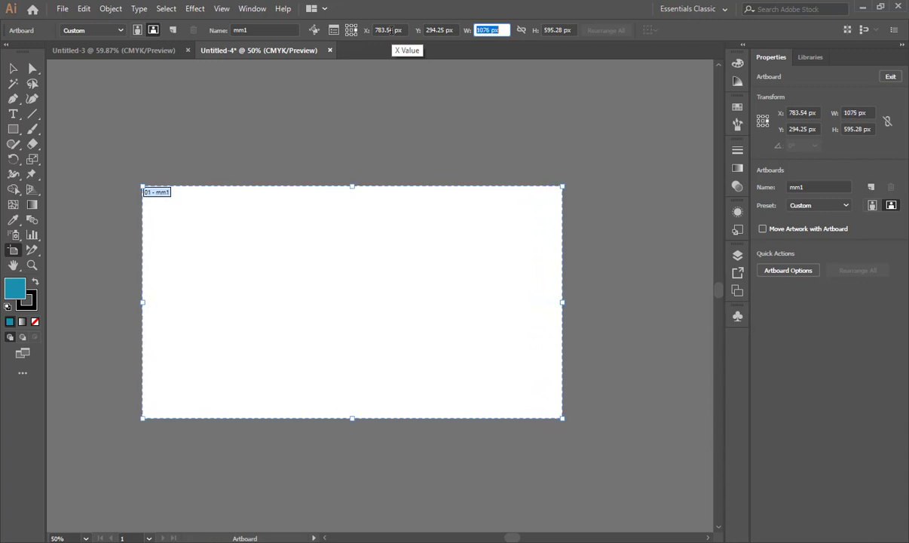
{"action": "key", "text": "Down"}
{"action": "key", "text": "Down"}
{"action": "key", "text": "Down"}
{"action": "key", "text": "Down"}
{"action": "key", "text": "Down"}
{"action": "key", "text": "Down"}
{"action": "key", "text": "Down"}
{"action": "key", "text": "Down"}
{"action": "key", "text": "Down"}
{"action": "key", "text": "Down"}
{"action": "key", "text": "Down"}
{"action": "key", "text": "Down"}
{"action": "key", "text": "Down"}
{"action": "key", "text": "Down"}
{"action": "key", "text": "Down"}
{"action": "key", "text": "Down"}
{"action": "key", "text": "Down"}
{"action": "key", "text": "Down"}
{"action": "key", "text": "Down"}
{"action": "key", "text": "Down"}
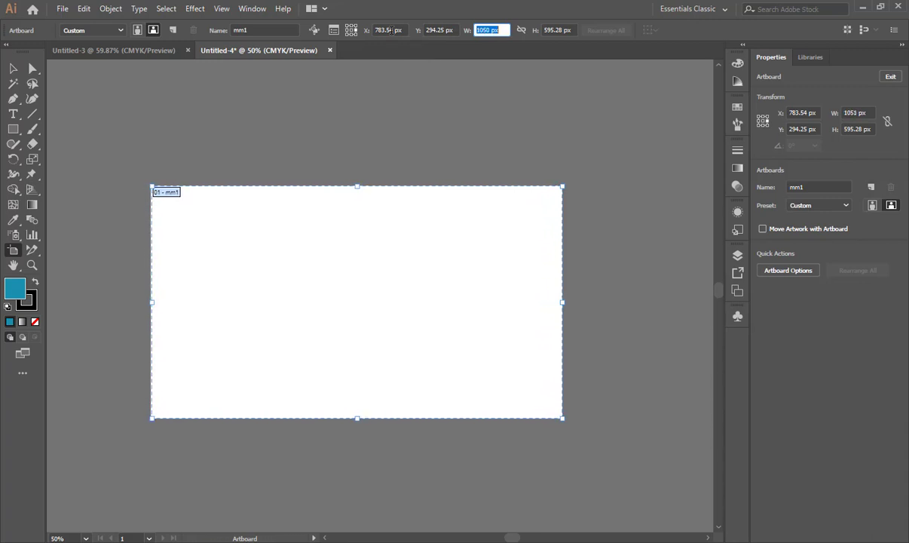
{"action": "key", "text": "Down"}
{"action": "key", "text": "Down"}
{"action": "key", "text": "Down"}
{"action": "key", "text": "Down"}
{"action": "key", "text": "Down"}
{"action": "key", "text": "Down"}
{"action": "key", "text": "Down"}
{"action": "key", "text": "Down"}
{"action": "key", "text": "Down"}
{"action": "key", "text": "Down"}
{"action": "key", "text": "Down"}
{"action": "key", "text": "Down"}
{"action": "key", "text": "Down"}
{"action": "key", "text": "Down"}
{"action": "key", "text": "Down"}
{"action": "key", "text": "Down"}
{"action": "key", "text": "Down"}
{"action": "key", "text": "Down"}
{"action": "key", "text": "Down"}
{"action": "key", "text": "Down"}
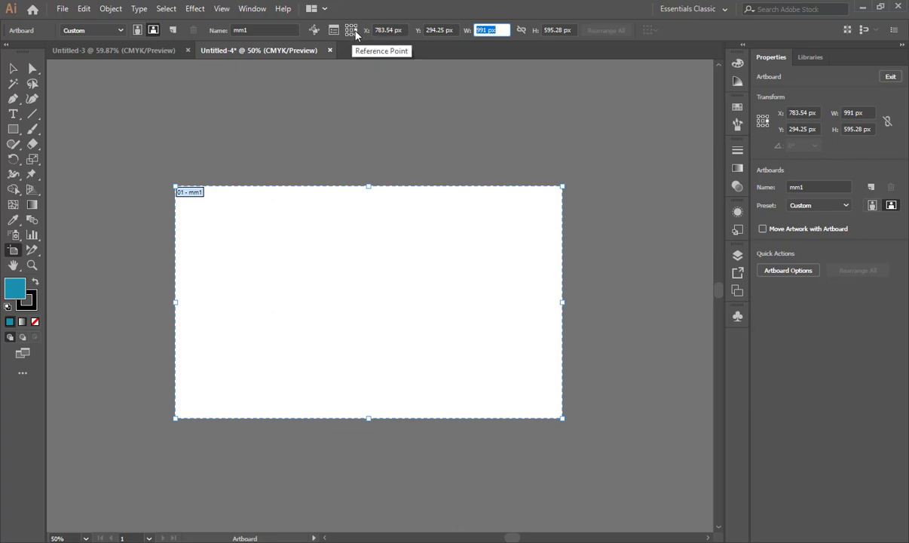
{"action": "left_click", "coordinate": [13, 69]}
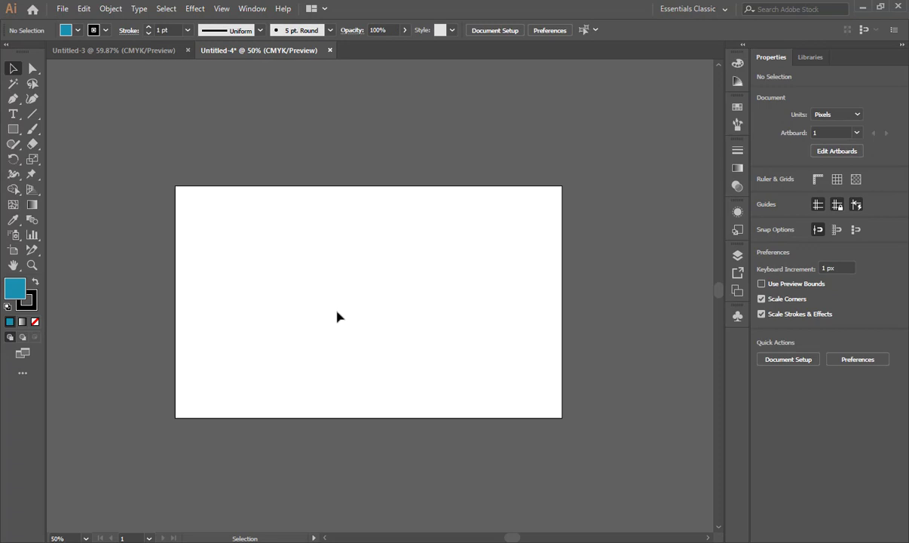
Step: Draw a five-pointed star about 382 px wide in the middle of the artboard and round its corners to about 24 px
{"action": "left_click", "coordinate": [13, 129]}
{"action": "left_click_drag", "start_coordinate": [13, 128], "coordinate": [70, 190]}
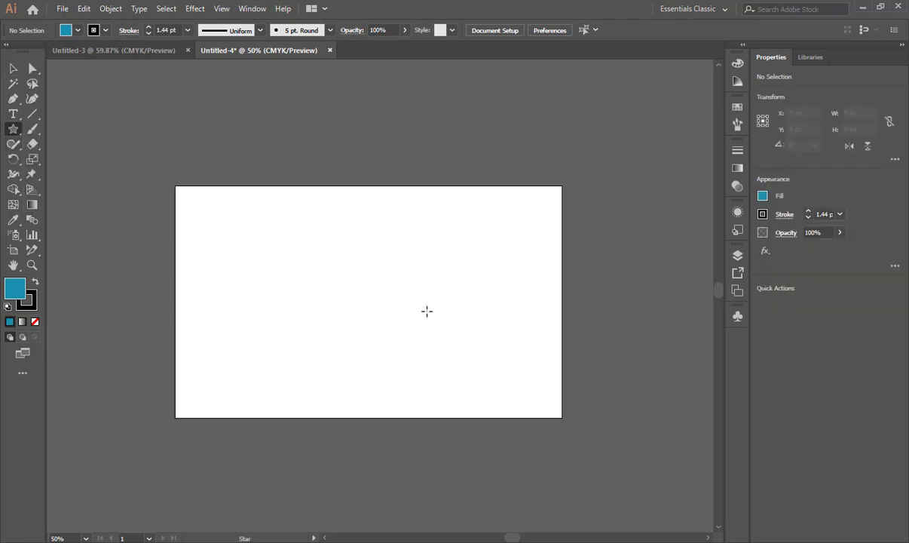
{"action": "left_click_drag", "start_coordinate": [368, 301], "coordinate": [411, 362]}
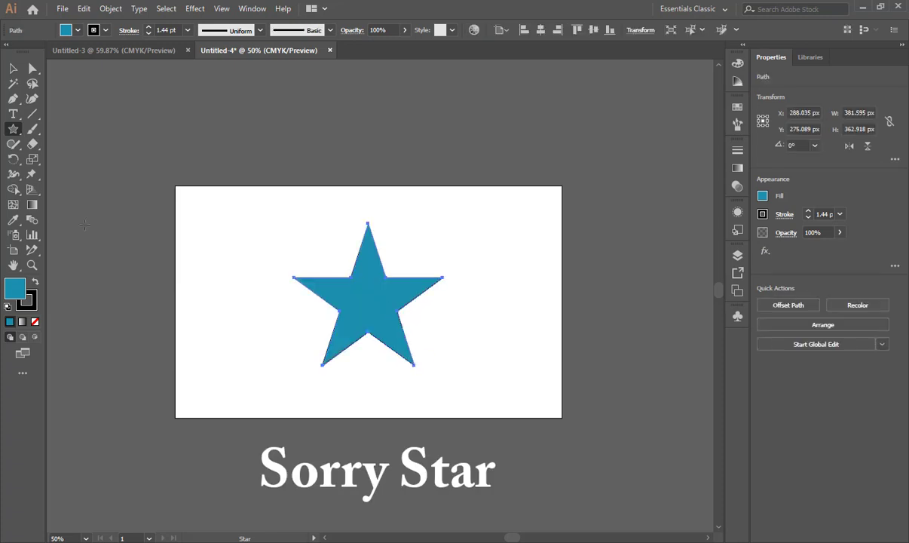
{"action": "key", "text": "a"}
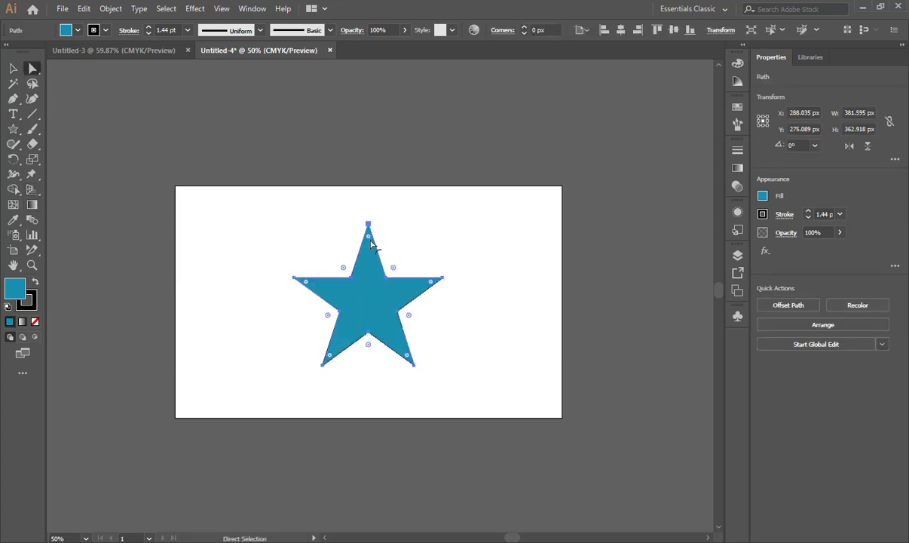
{"action": "left_click_drag", "start_coordinate": [370, 242], "coordinate": [370, 261]}
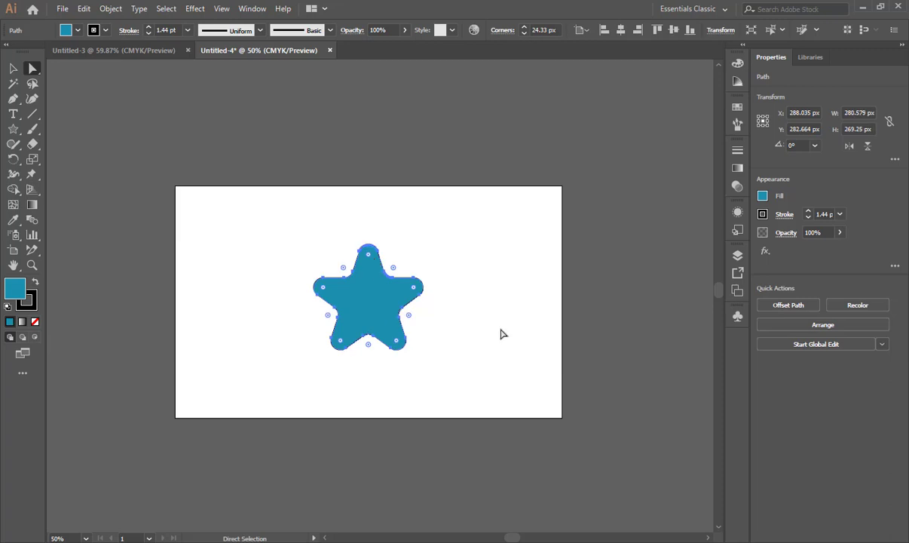
Step: Select the rounded star and set its stroke to none
{"action": "left_click", "coordinate": [13, 68]}
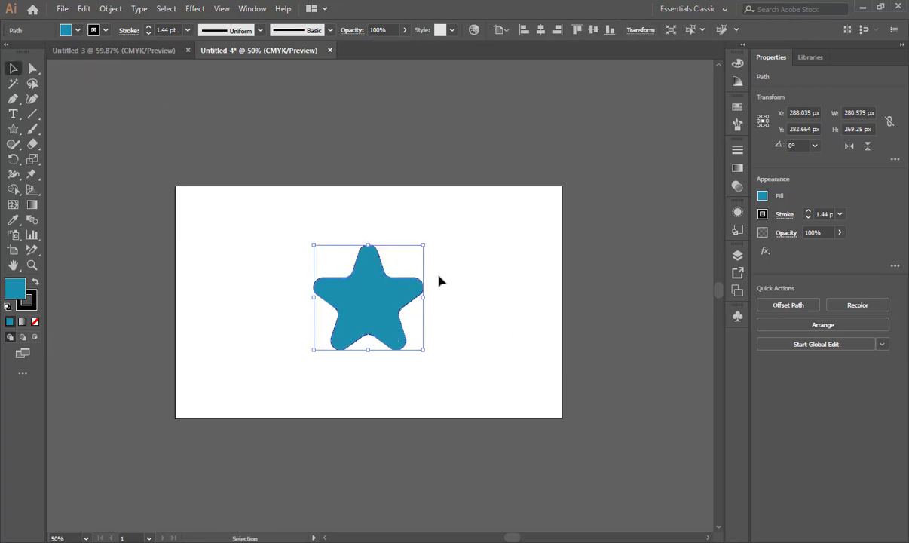
{"action": "left_click", "coordinate": [438, 278]}
{"action": "left_click", "coordinate": [396, 319]}
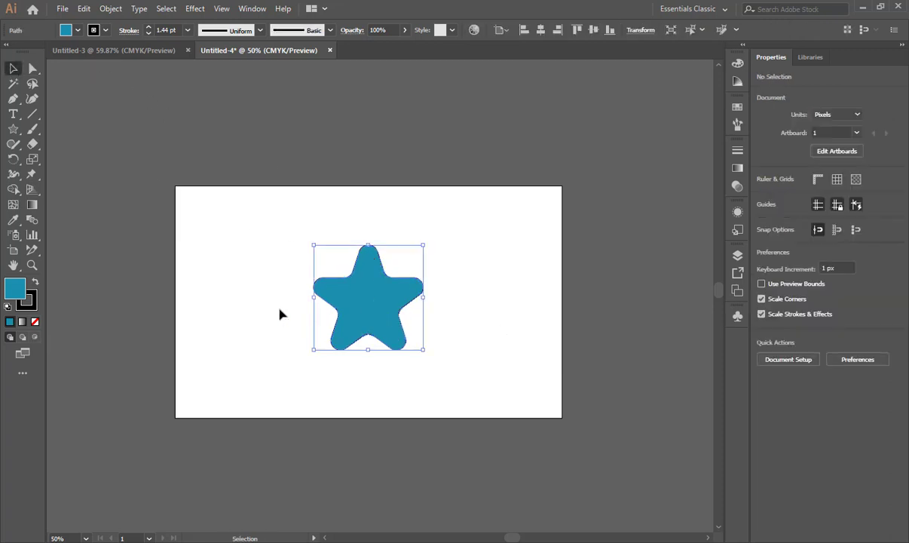
{"action": "left_click", "coordinate": [33, 304]}
{"action": "key", "text": "slash"}
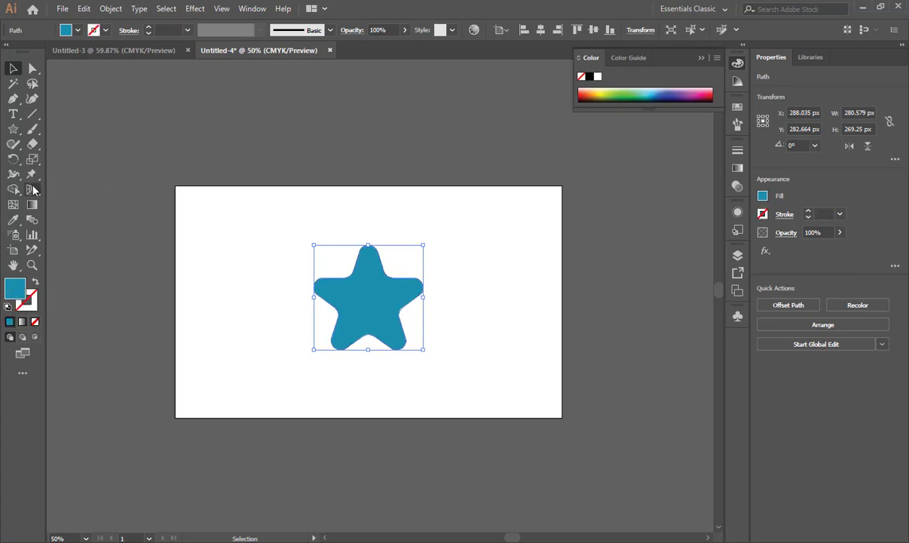
Step: Draw a circle about 385 px in diameter centred on the star and fill it with black (000000)
{"action": "left_click_drag", "start_coordinate": [13, 129], "coordinate": [66, 162]}
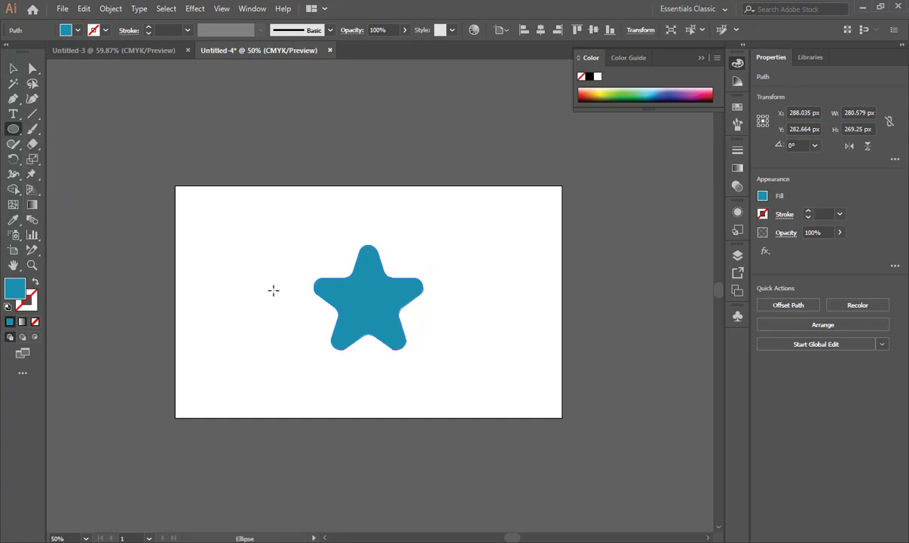
{"action": "mouse_move", "coordinate": [368, 297]}
{"action": "left_mouse_down"}
{"action": "mouse_move", "coordinate": [412, 331]}
{"action": "mouse_move", "coordinate": [436, 372]}
{"action": "left_mouse_up"}
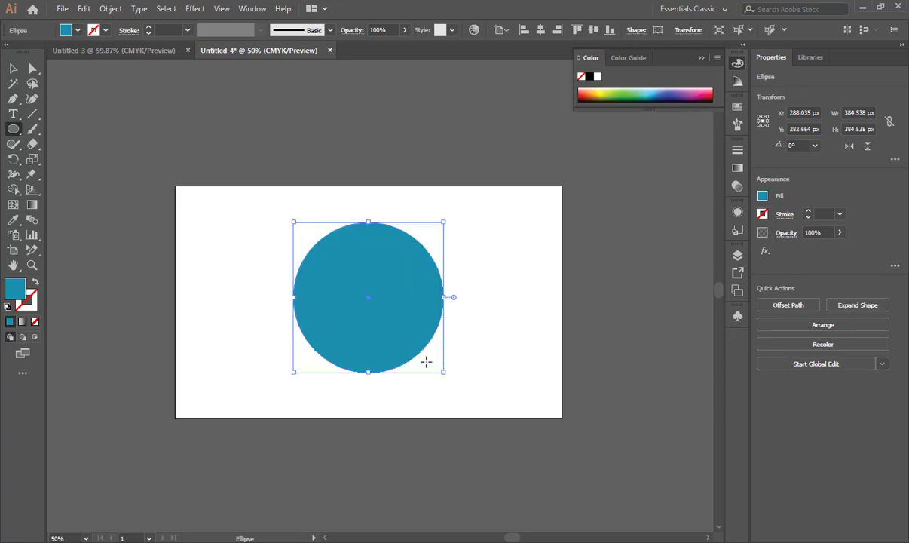
{"action": "double_click", "coordinate": [15, 287]}
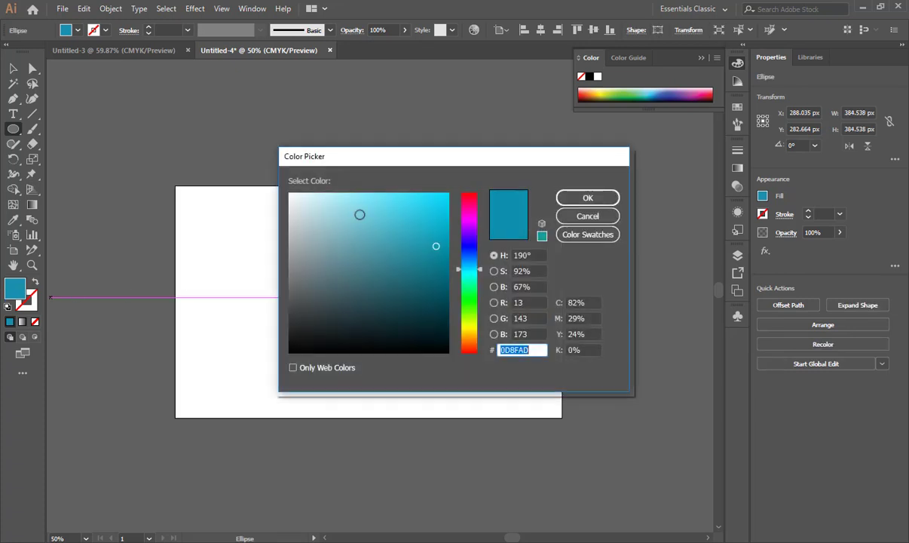
{"action": "mouse_move", "coordinate": [433, 316]}
{"action": "left_mouse_down"}
{"action": "mouse_move", "coordinate": [316, 329]}
{"action": "mouse_move", "coordinate": [287, 353]}
{"action": "left_mouse_up"}
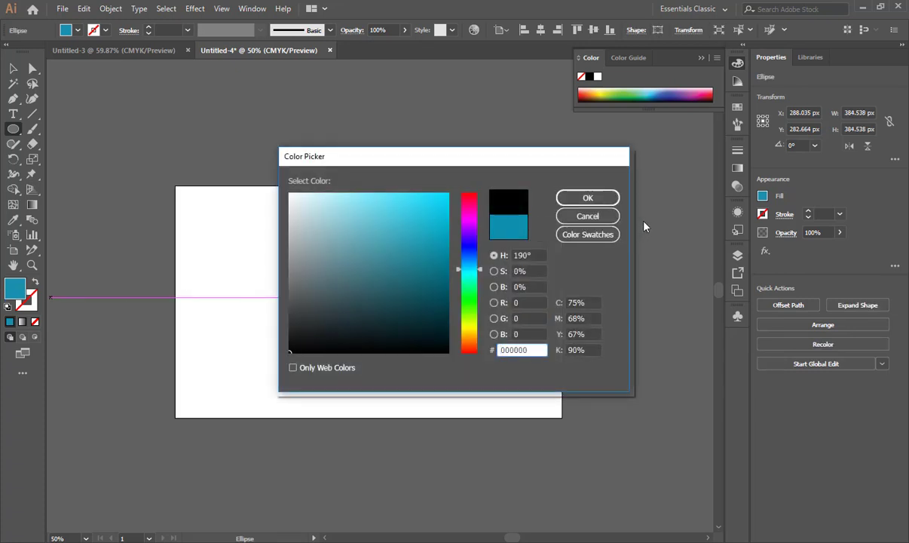
{"action": "left_click", "coordinate": [588, 198]}
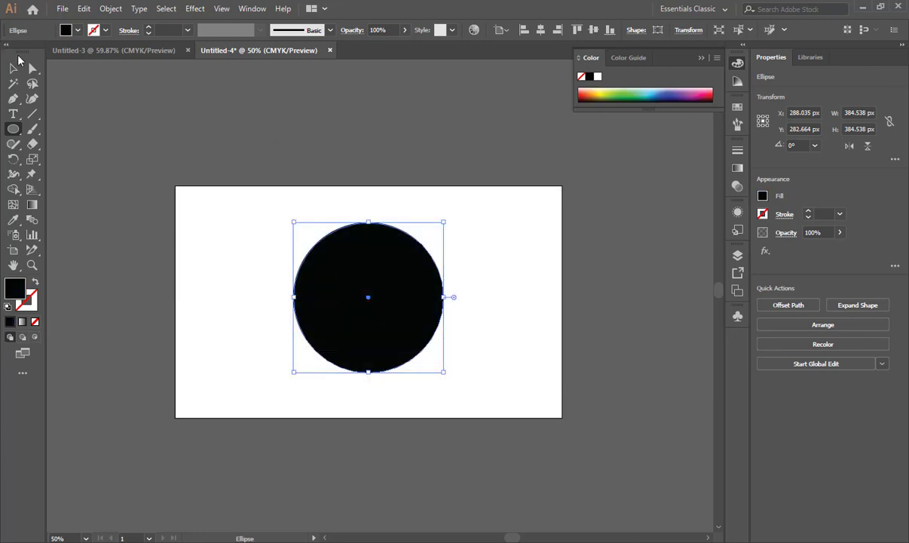
Step: Arrange the black circle behind the star
{"action": "left_click", "coordinate": [13, 68]}
{"action": "right_click", "coordinate": [392, 321]}
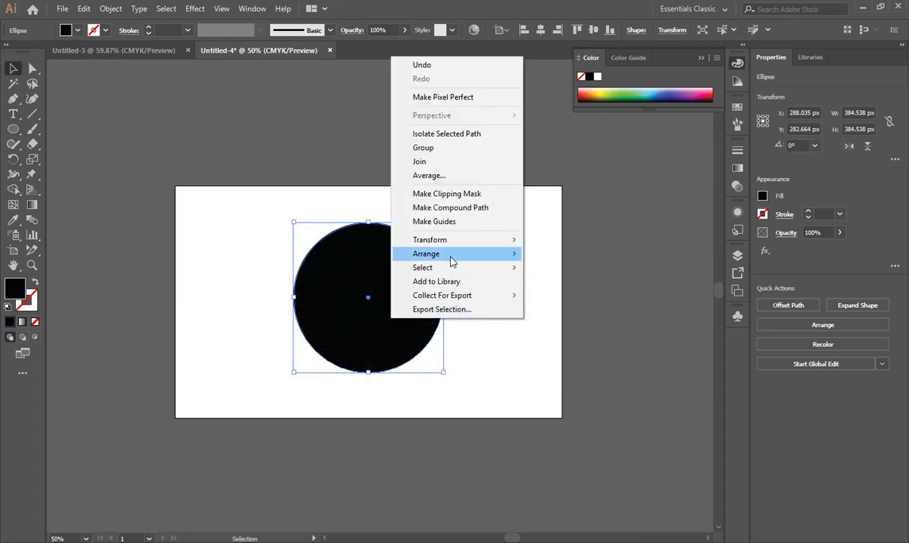
{"action": "mouse_move", "coordinate": [452, 261]}
{"action": "left_click", "coordinate": [574, 295]}
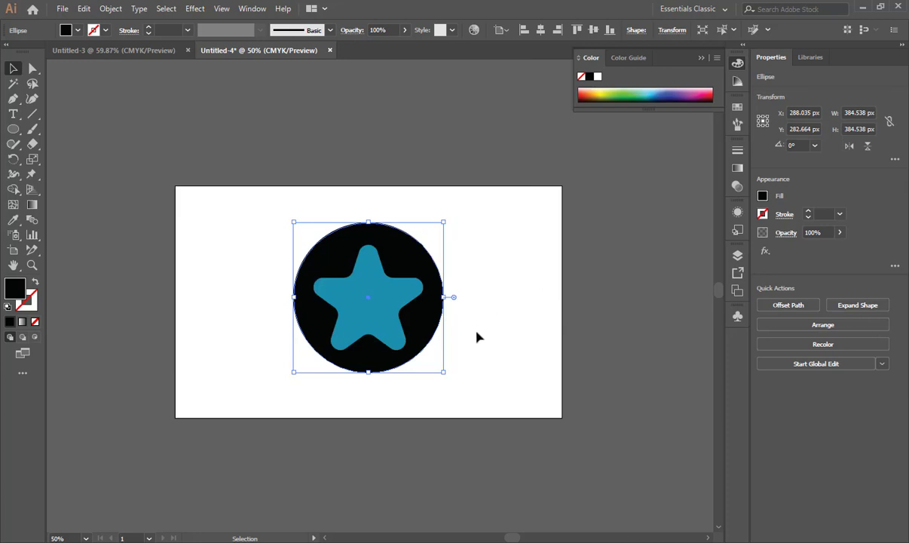
Step: Fill the star with the white swatch
{"action": "left_click", "coordinate": [363, 325]}
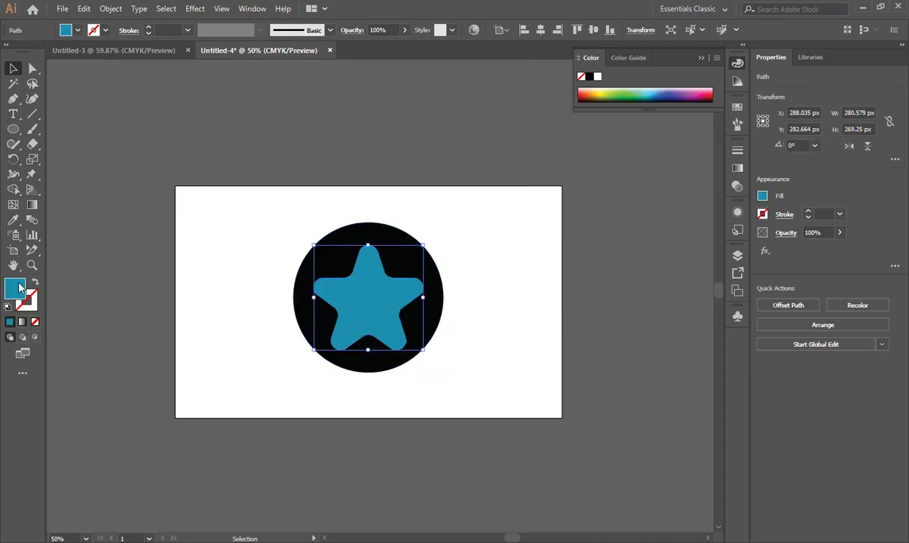
{"action": "left_click", "coordinate": [74, 30]}
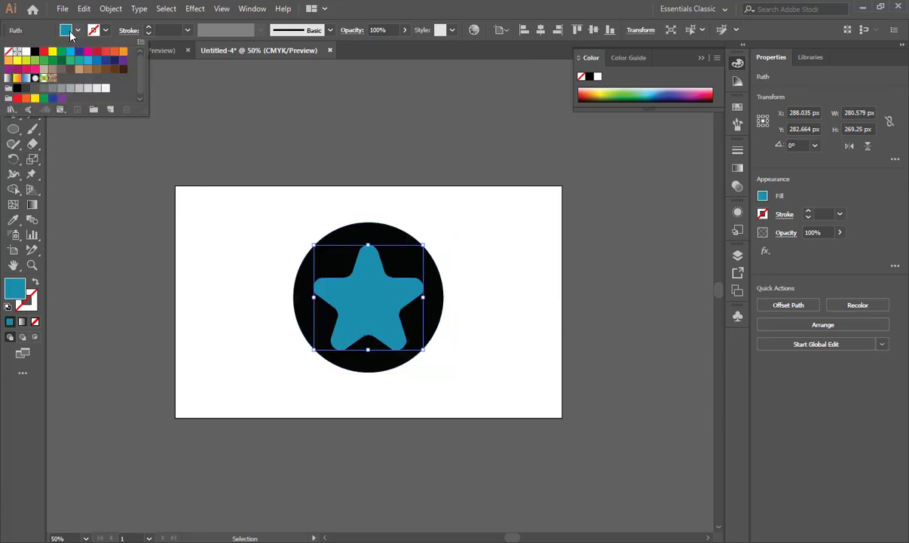
{"action": "left_click", "coordinate": [26, 50]}
{"action": "left_click", "coordinate": [231, 384]}
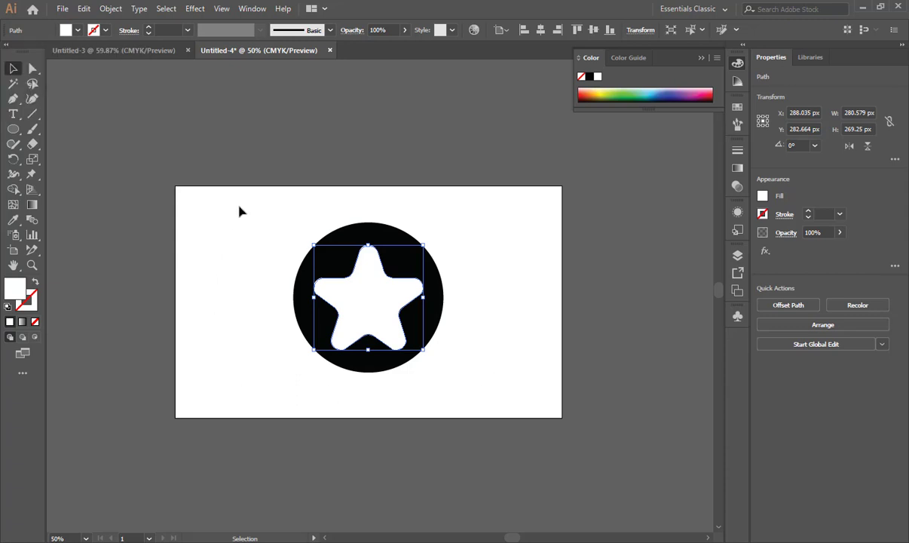
{"action": "left_click_drag", "start_coordinate": [238, 211], "coordinate": [483, 398]}
{"action": "left_click", "coordinate": [480, 399]}
{"action": "left_click_drag", "start_coordinate": [254, 209], "coordinate": [474, 378]}
{"action": "left_click", "coordinate": [473, 378]}
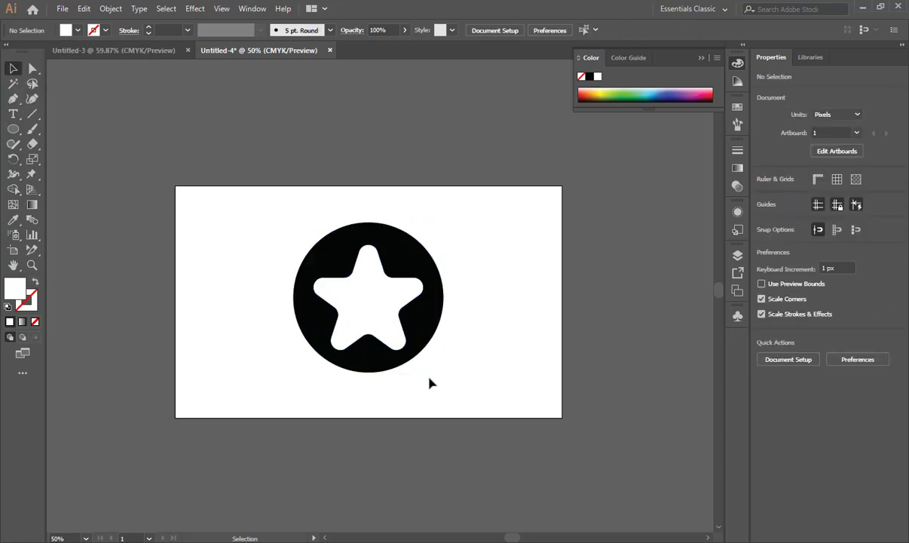
{"action": "left_click_drag", "start_coordinate": [265, 214], "coordinate": [461, 377]}
{"action": "left_click", "coordinate": [481, 371]}
Step: Preview the artboard as a JPEG in Save for Web, and close the dialog without saving
{"action": "key", "text": "shift"}
{"action": "key", "text": "ctrl+alt+shift+s"}
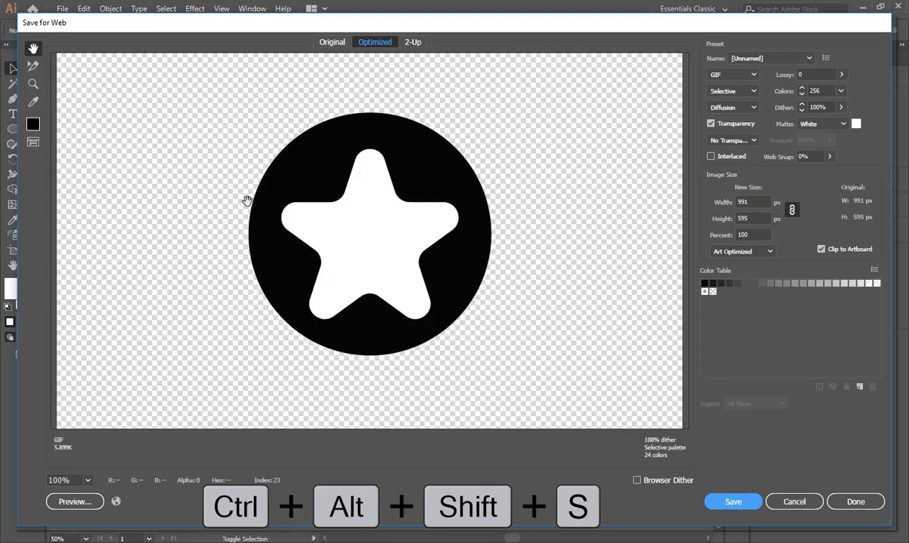
{"action": "left_click", "coordinate": [754, 76]}
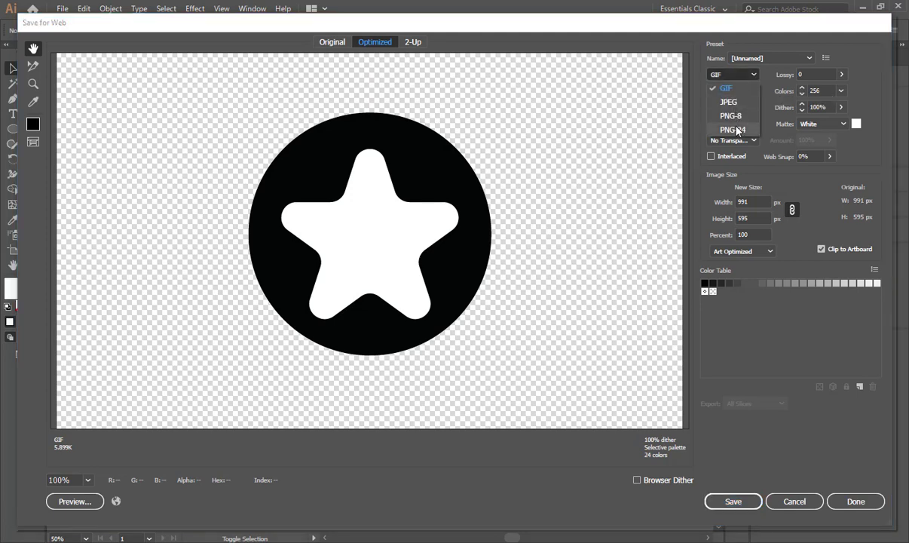
{"action": "left_click", "coordinate": [729, 102]}
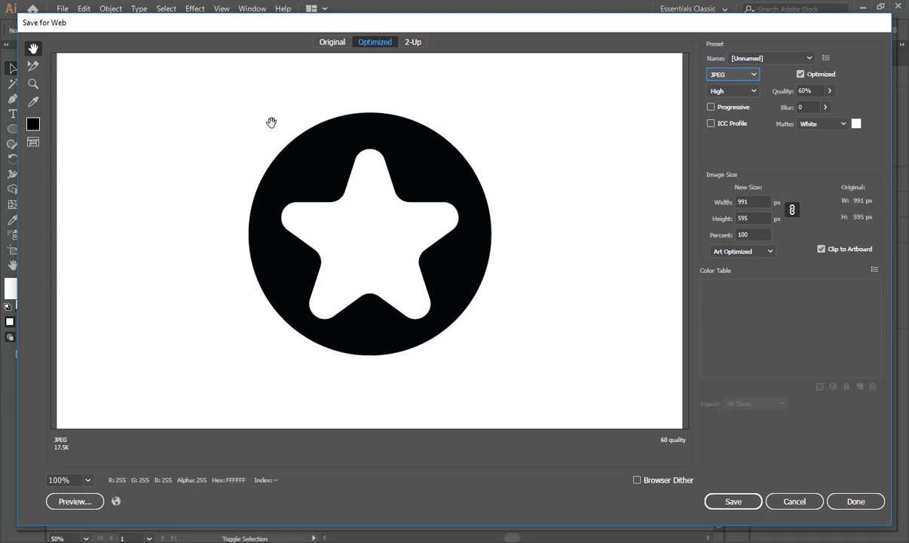
{"action": "left_click", "coordinate": [794, 501]}
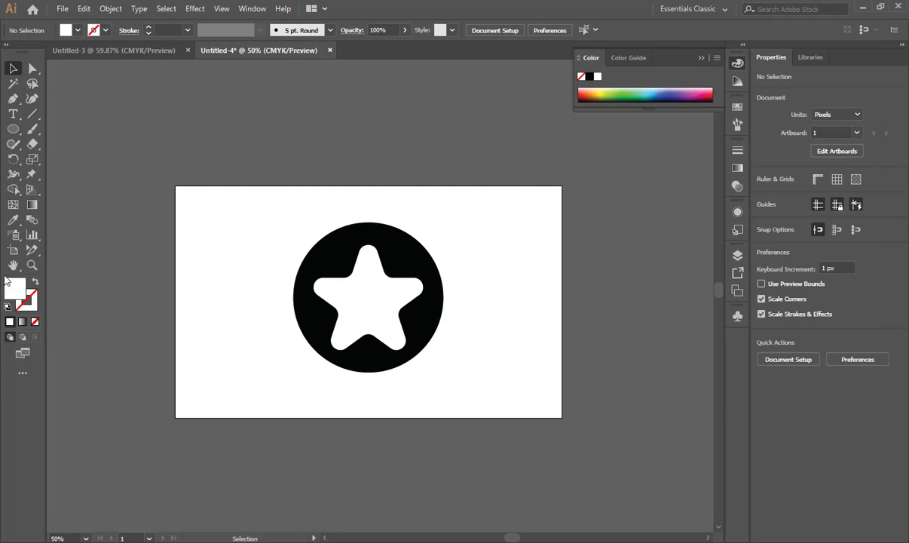
Step: Try fitting the mm1 artboard to the ungrouped star with the Artboard tool, and undo it
{"action": "left_click", "coordinate": [12, 254]}
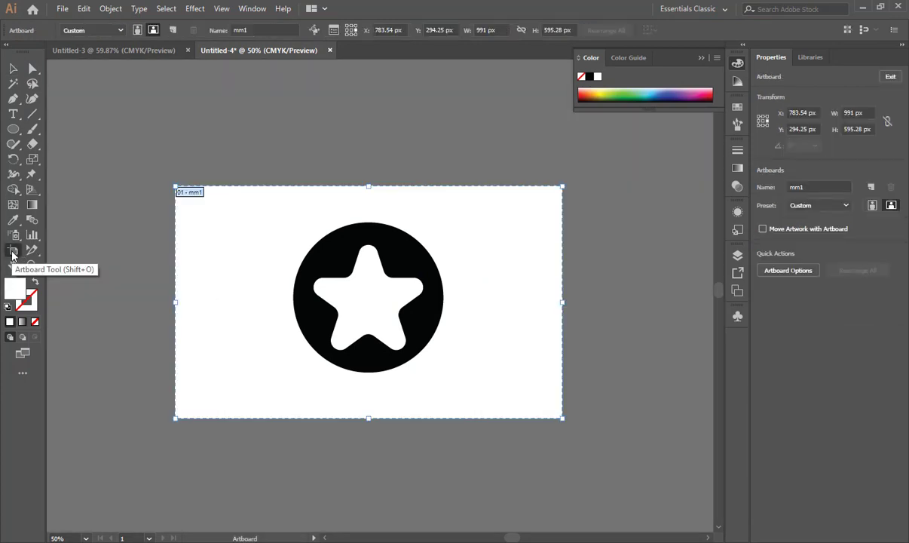
{"action": "left_click", "coordinate": [362, 306]}
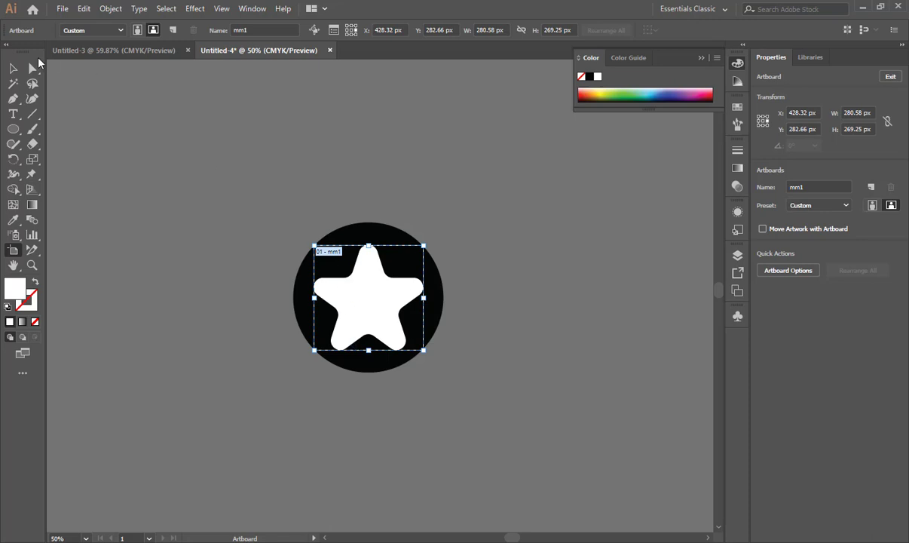
{"action": "key", "text": "ctrl+z"}
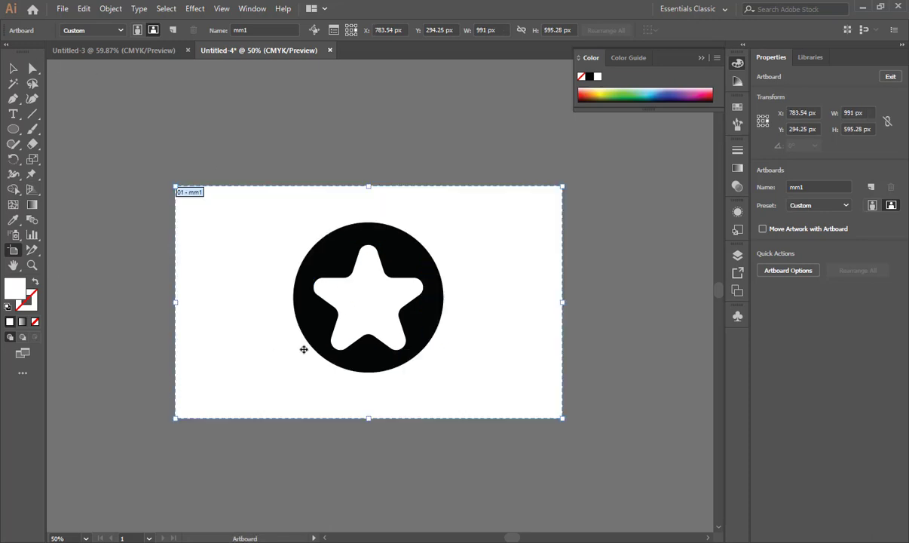
Step: Group the white star and the black circle
{"action": "key", "text": "v"}
{"action": "left_click_drag", "start_coordinate": [253, 201], "coordinate": [427, 357]}
{"action": "right_click", "coordinate": [427, 357]}
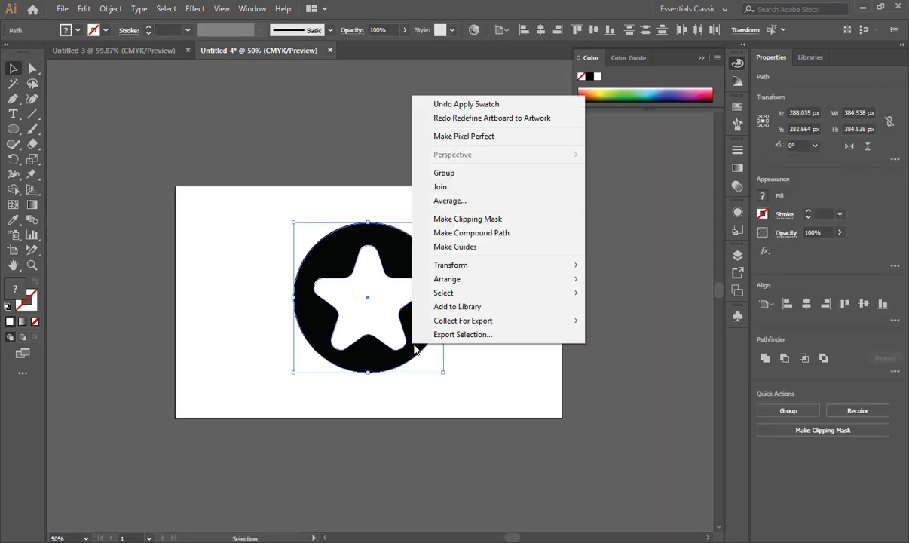
{"action": "left_click", "coordinate": [452, 175]}
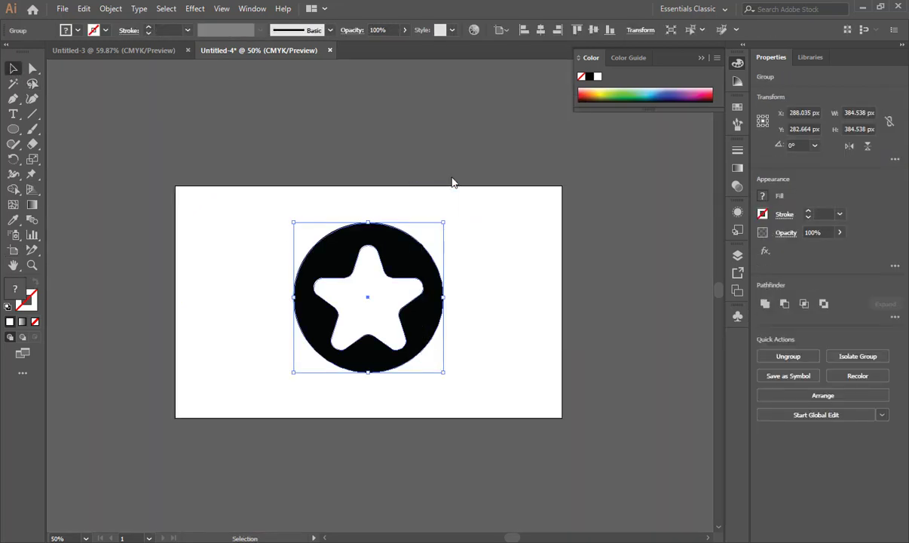
{"action": "left_click", "coordinate": [511, 362]}
Step: Fit the mm1 artboard to the grouped star and circle, and preview it in Save for Web without saving
{"action": "left_click", "coordinate": [13, 249]}
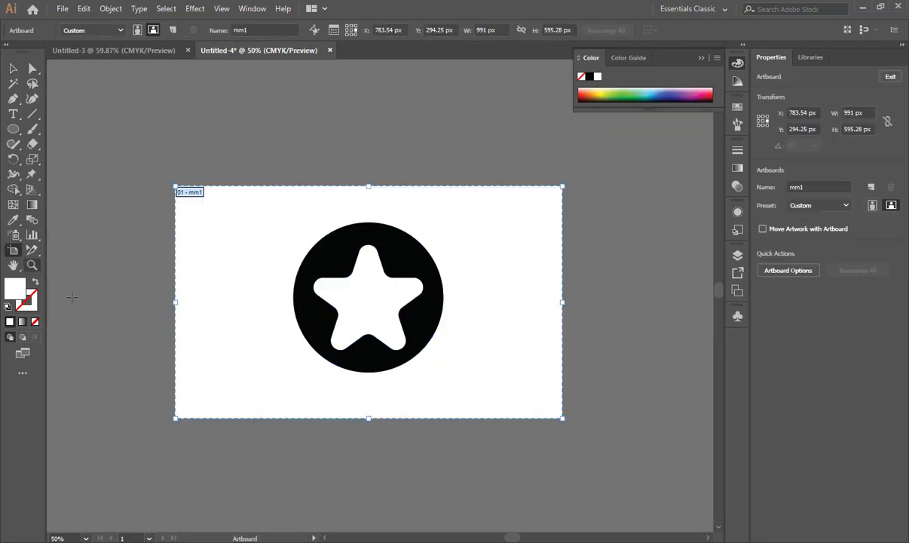
{"action": "left_click", "coordinate": [359, 309]}
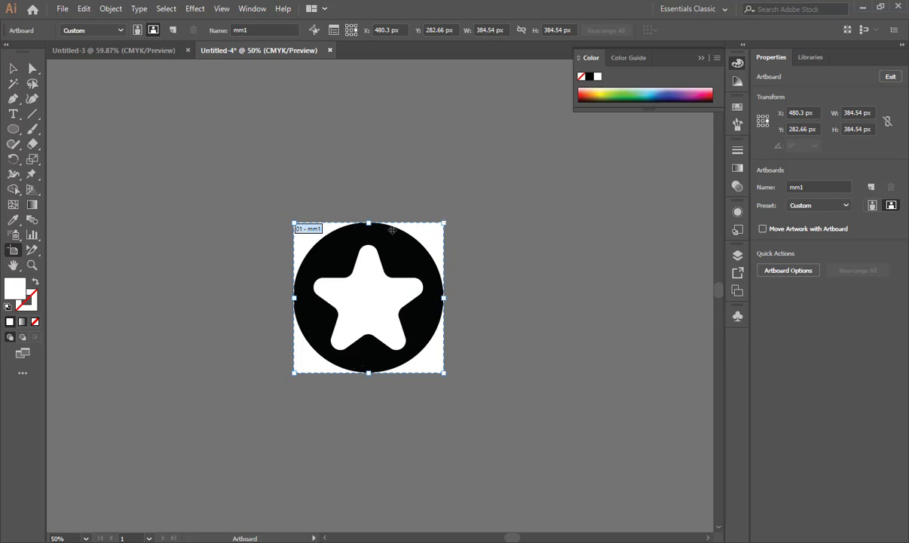
{"action": "left_click", "coordinate": [565, 377]}
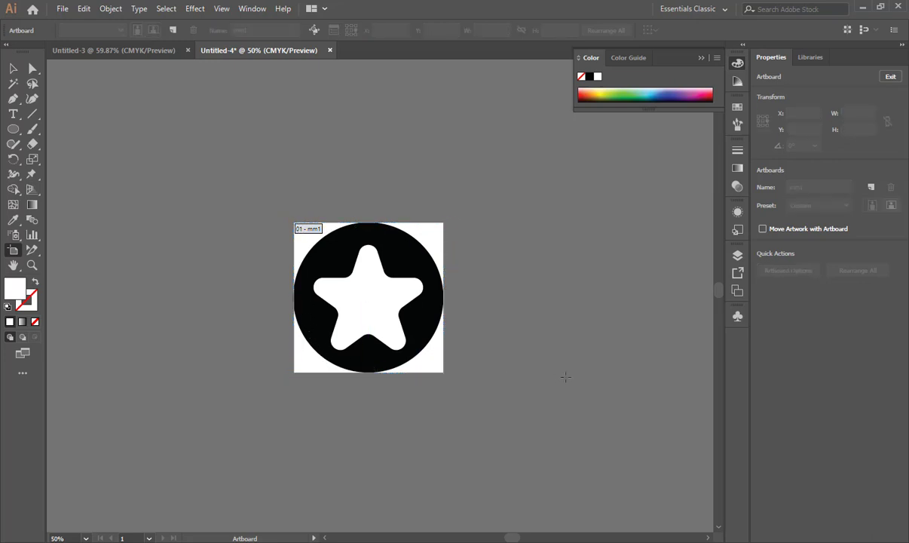
{"action": "key", "text": "ctrl+alt+shift+s"}
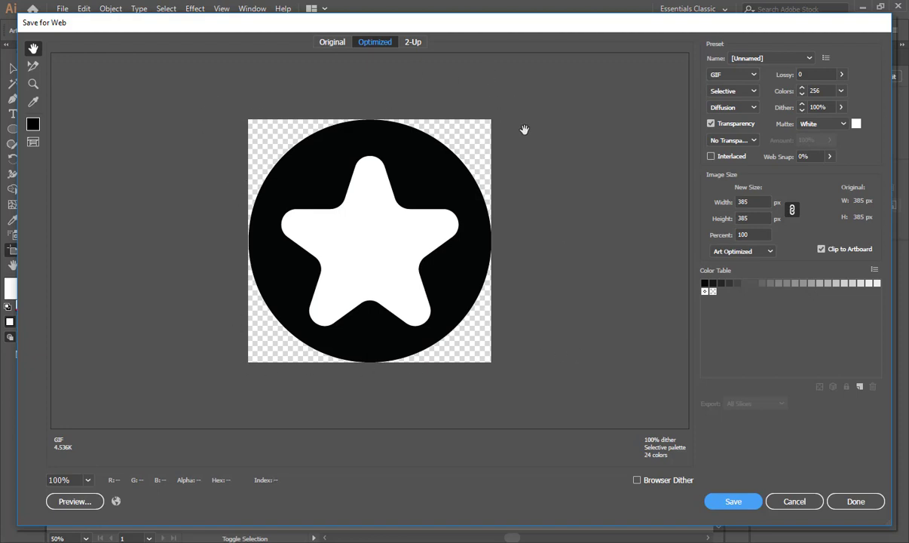
{"action": "left_click", "coordinate": [794, 501]}
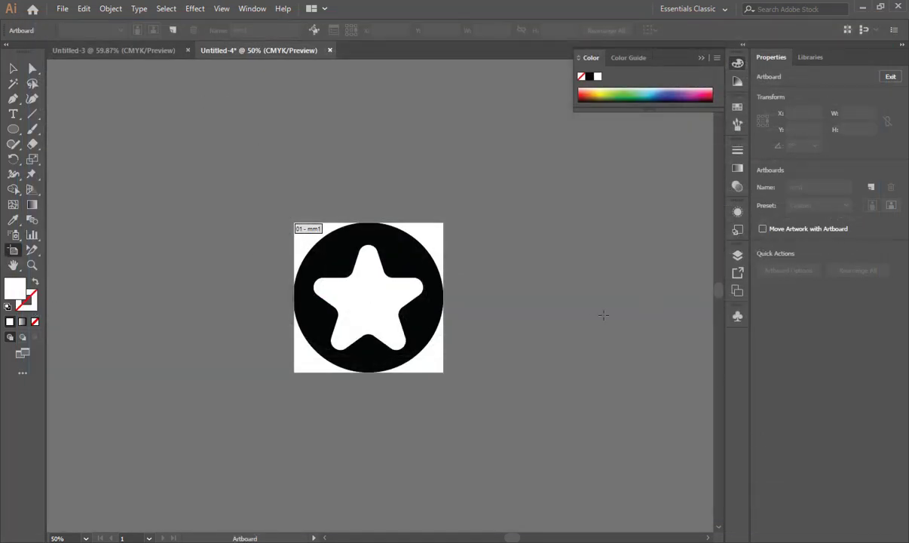
Step: Draw six more artboards of varied sizes beside mm1, including one about 392 × 291 px and a long one about 707 × 102 px
{"action": "scroll", "coordinate": [592, 315], "scroll_direction": "right", "scroll_amount": 5}
{"action": "left_click_drag", "start_coordinate": [280, 169], "coordinate": [410, 253]}
{"action": "left_click_drag", "start_coordinate": [296, 278], "coordinate": [450, 392]}
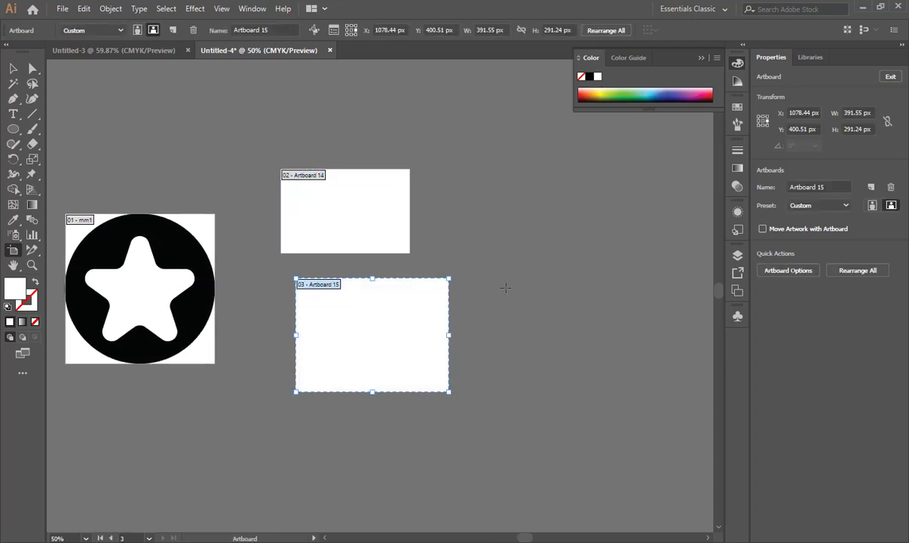
{"action": "left_click_drag", "start_coordinate": [484, 149], "coordinate": [591, 267]}
{"action": "left_click_drag", "start_coordinate": [504, 306], "coordinate": [614, 425]}
{"action": "left_click_drag", "start_coordinate": [203, 94], "coordinate": [438, 131]}
{"action": "left_click_drag", "start_coordinate": [193, 426], "coordinate": [469, 465]}
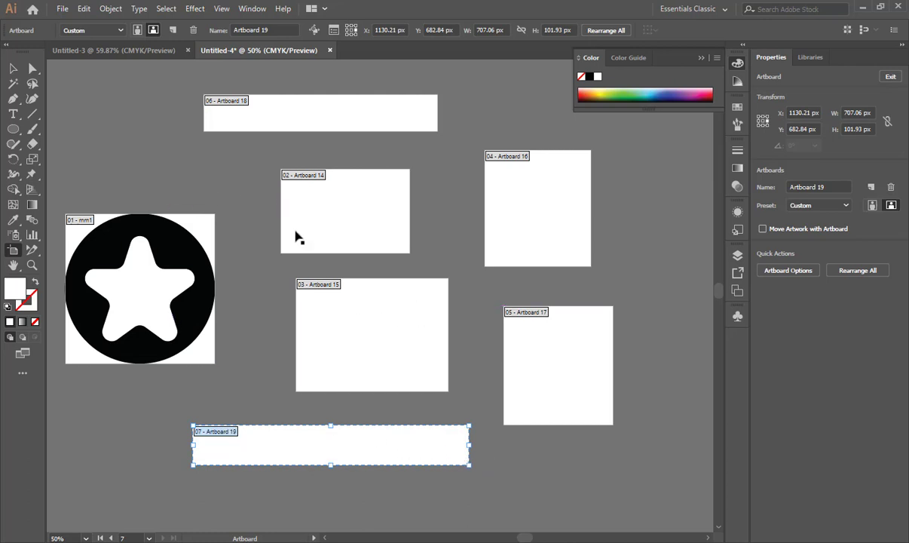